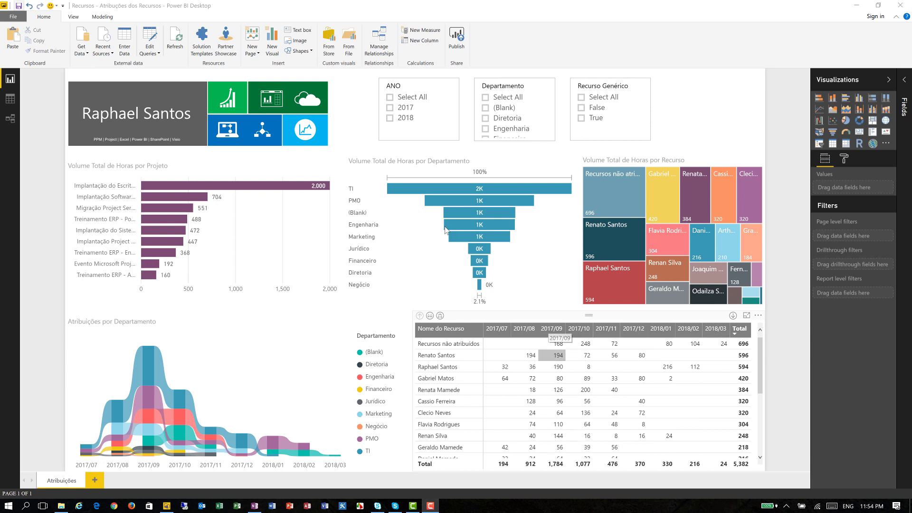
Cross-highlight the report by the TI department and by PMO in the funnel of hours by department.
{"action": "mouse_move", "coordinate": [436, 190]}
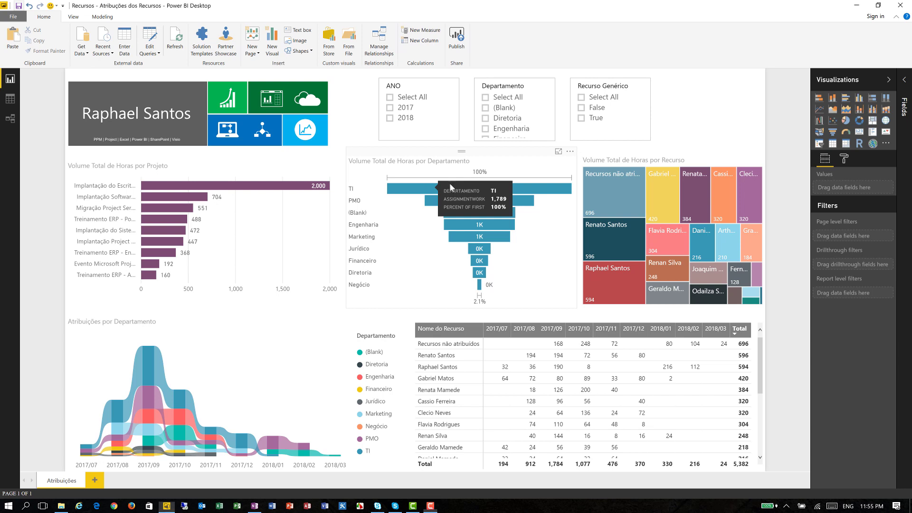
{"action": "left_click", "coordinate": [426, 190]}
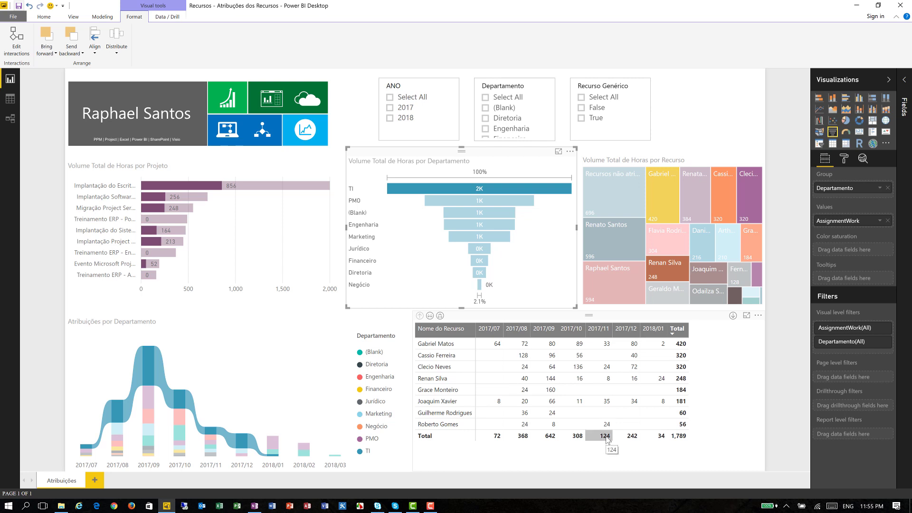
{"action": "left_click", "coordinate": [505, 201]}
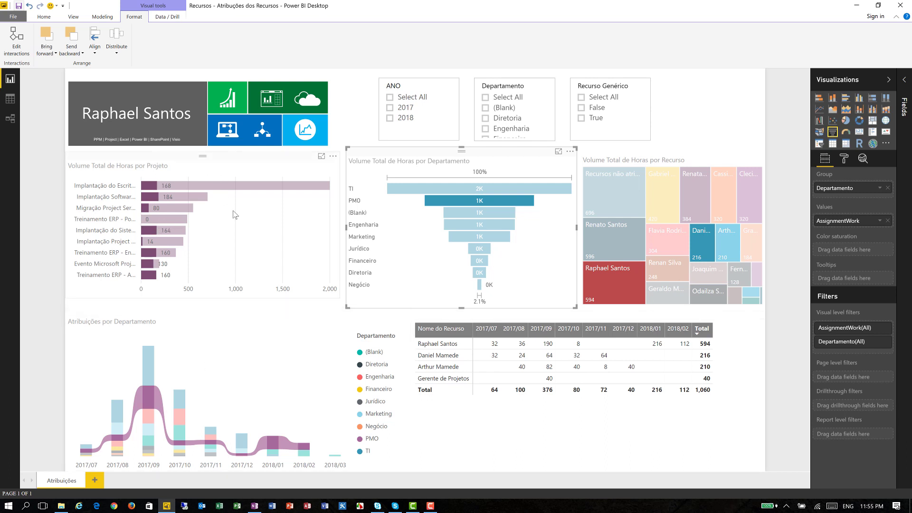
Filter the report to ANO 2017 and Recurso Genérico False, and highlight PMO in the department funnel.
{"action": "left_click", "coordinate": [402, 109]}
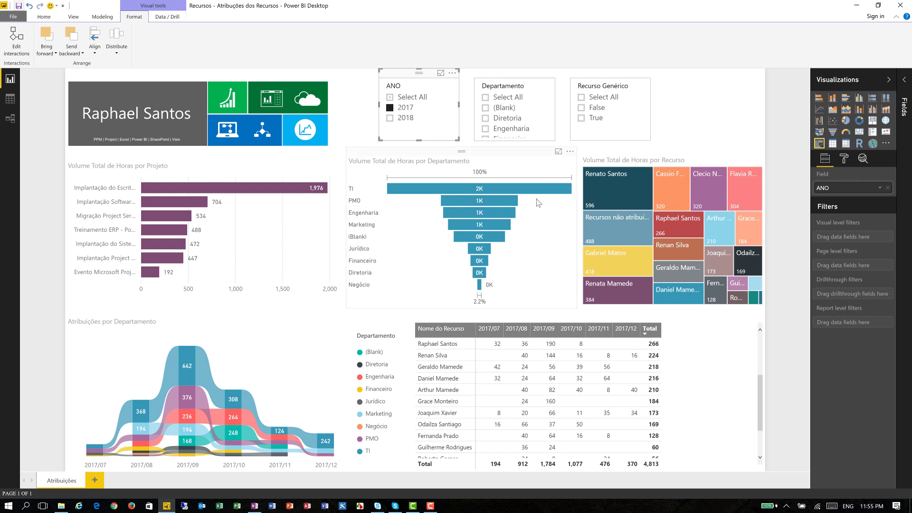
{"action": "left_click", "coordinate": [512, 200]}
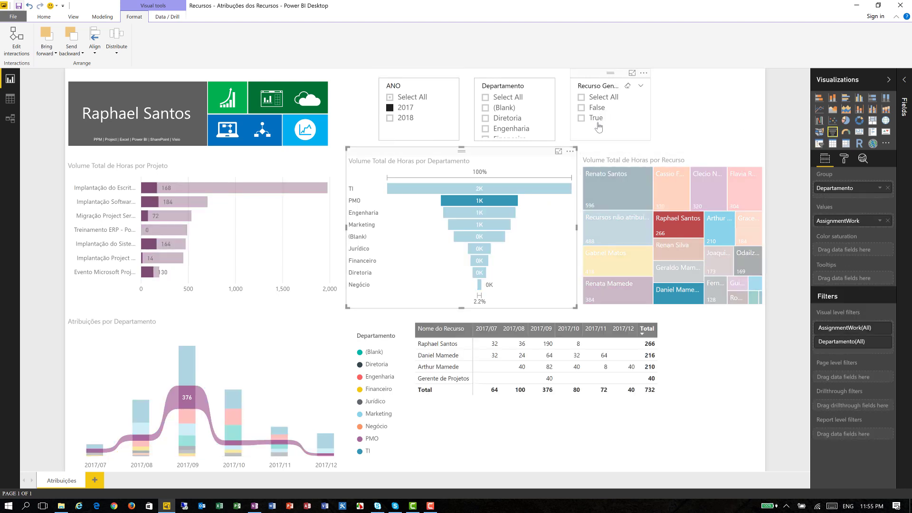
{"action": "left_click", "coordinate": [598, 108]}
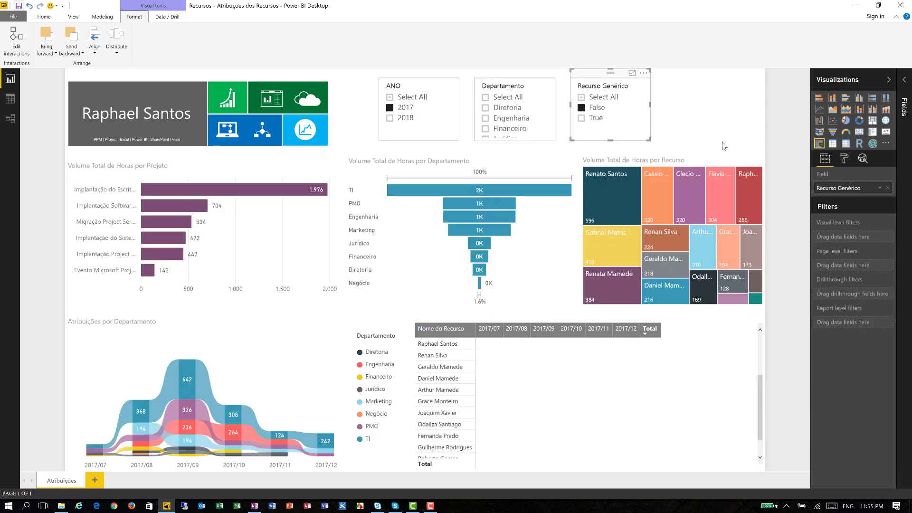
{"action": "mouse_move", "coordinate": [508, 208]}
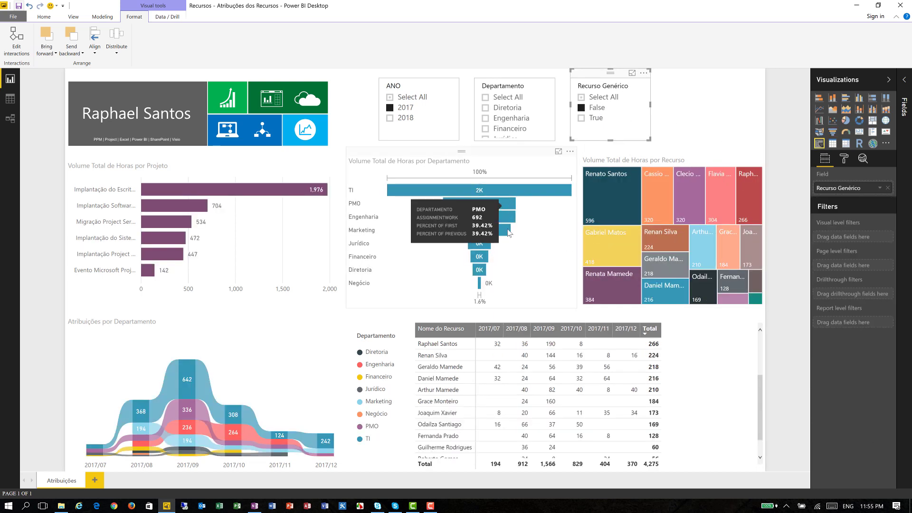
{"action": "left_click", "coordinate": [504, 203]}
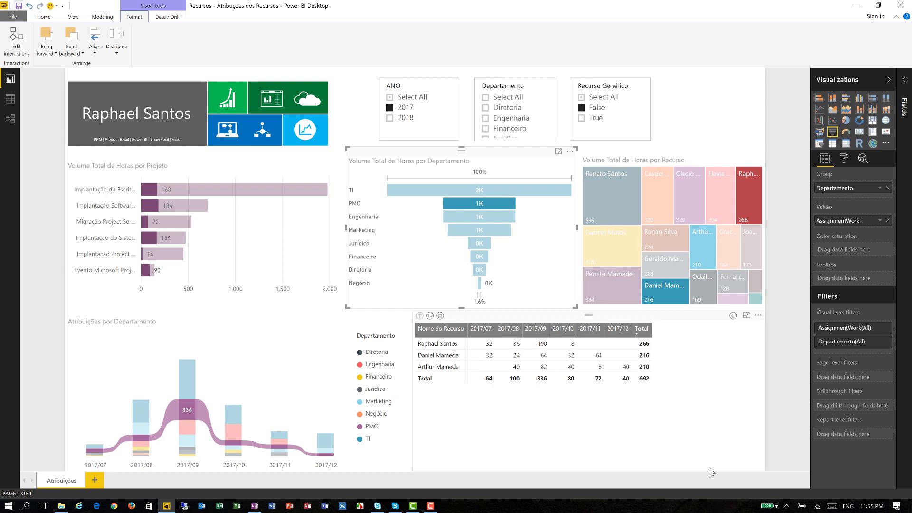
View the resource matrix at project level, and expand the resource hierarchy down to projects and tasks.
{"action": "left_click", "coordinate": [678, 318]}
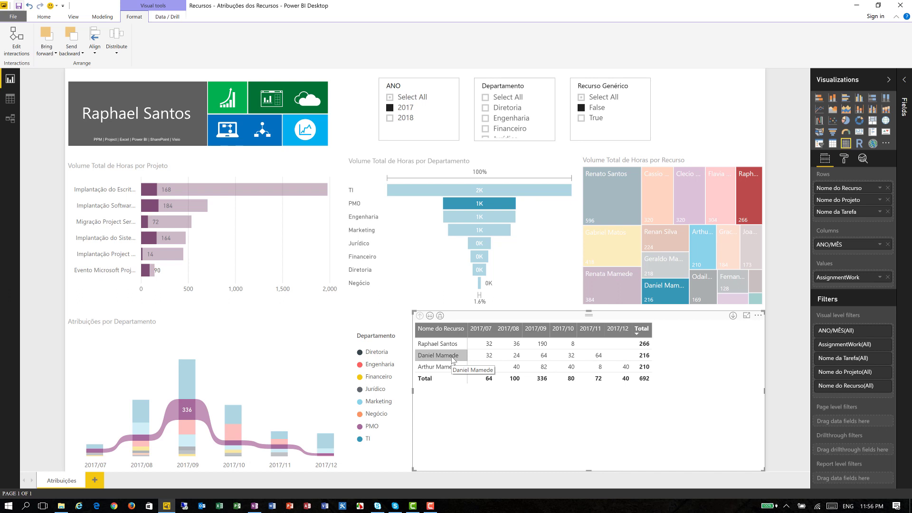
{"action": "left_click", "coordinate": [430, 316]}
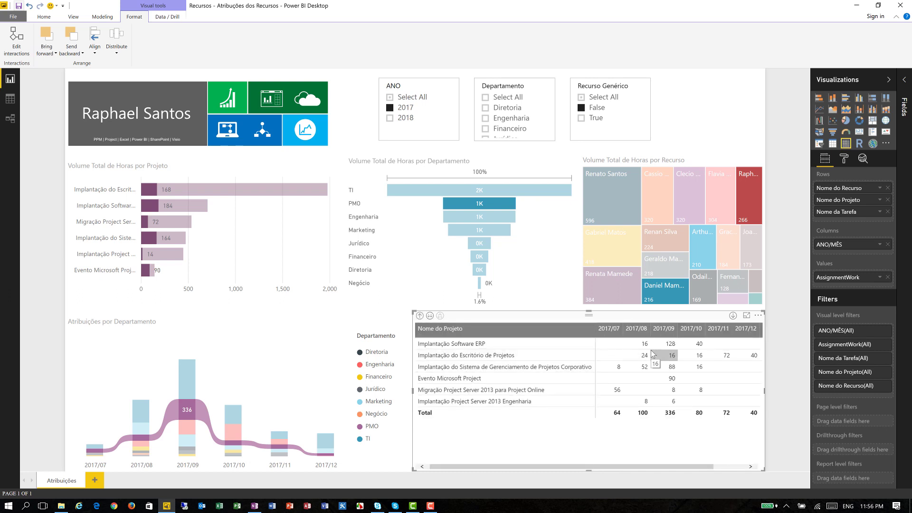
{"action": "left_click", "coordinate": [421, 317]}
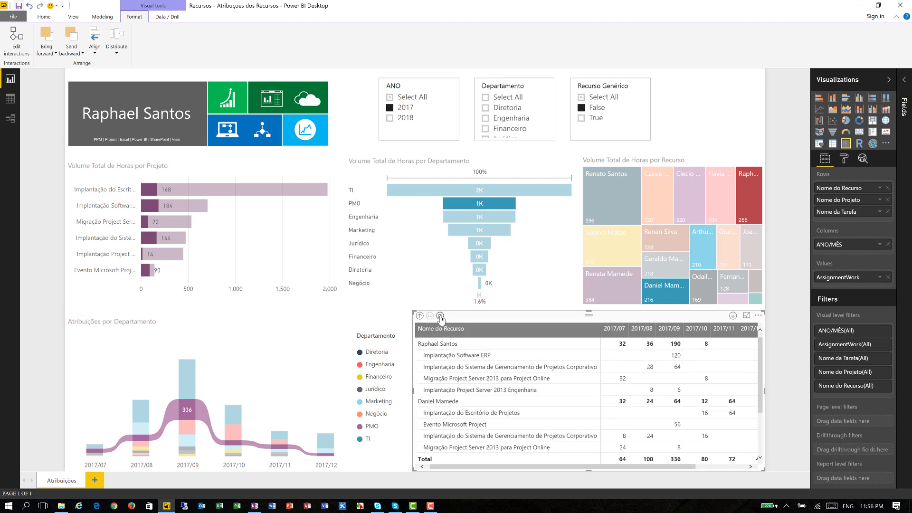
{"action": "left_click", "coordinate": [440, 316]}
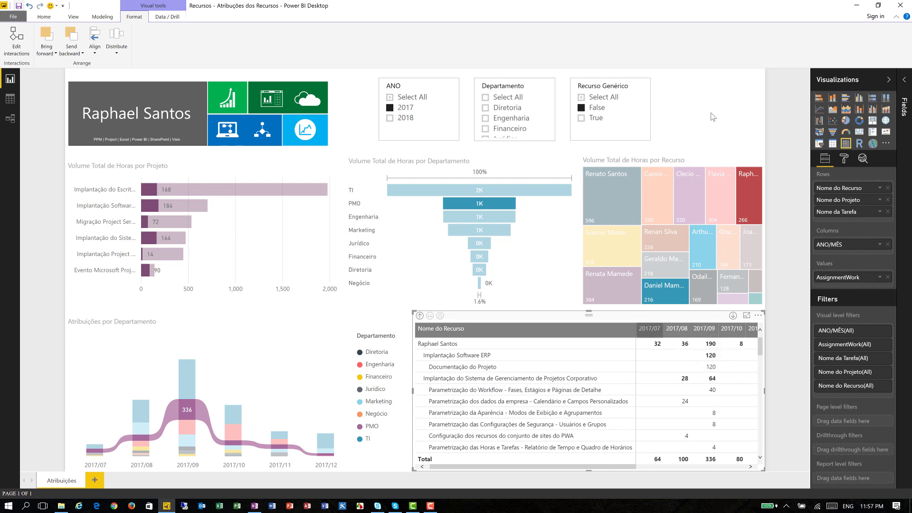
Drill the matrix back up to resource level and clear the PMO highlight in the department funnel.
{"action": "left_click", "coordinate": [570, 311]}
{"action": "left_click", "coordinate": [550, 319]}
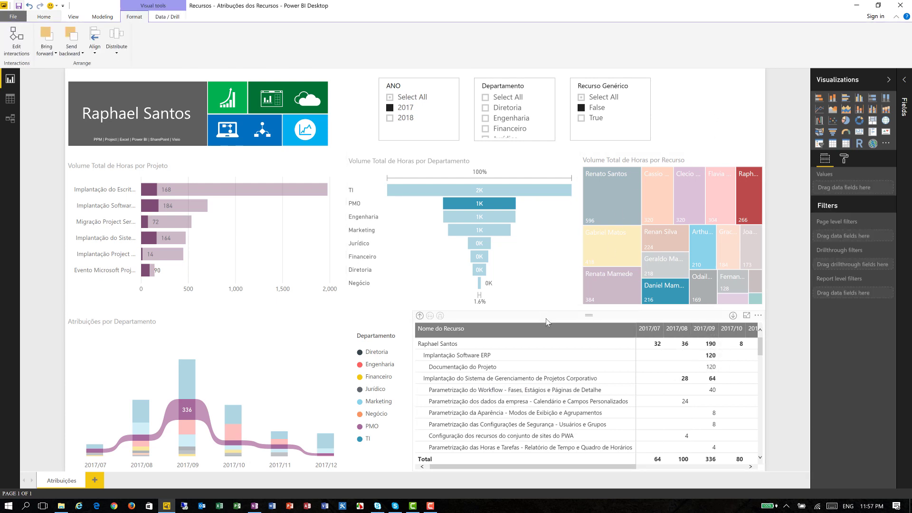
{"action": "left_click", "coordinate": [419, 316]}
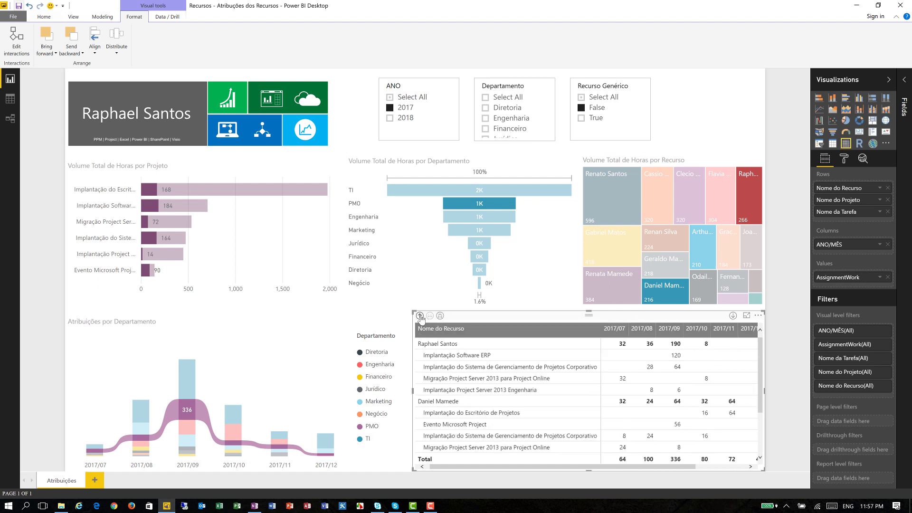
{"action": "left_click", "coordinate": [420, 316]}
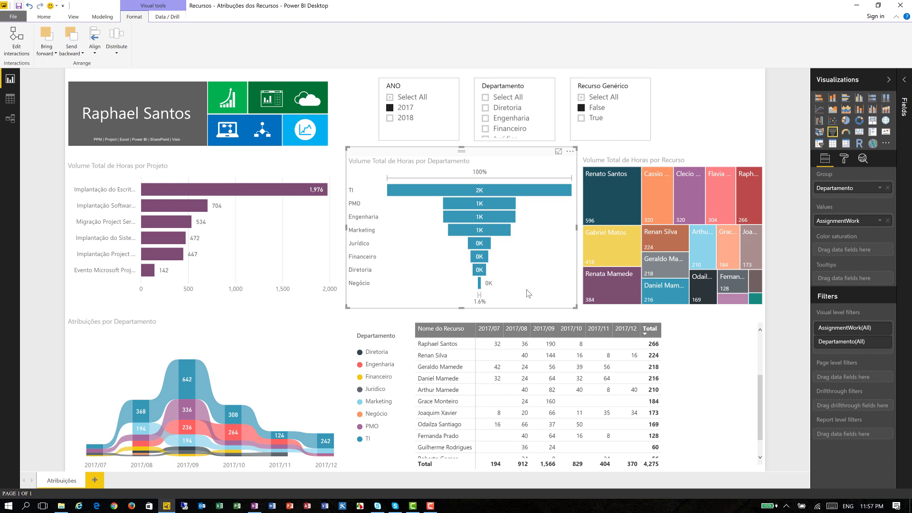
{"action": "left_click", "coordinate": [729, 126]}
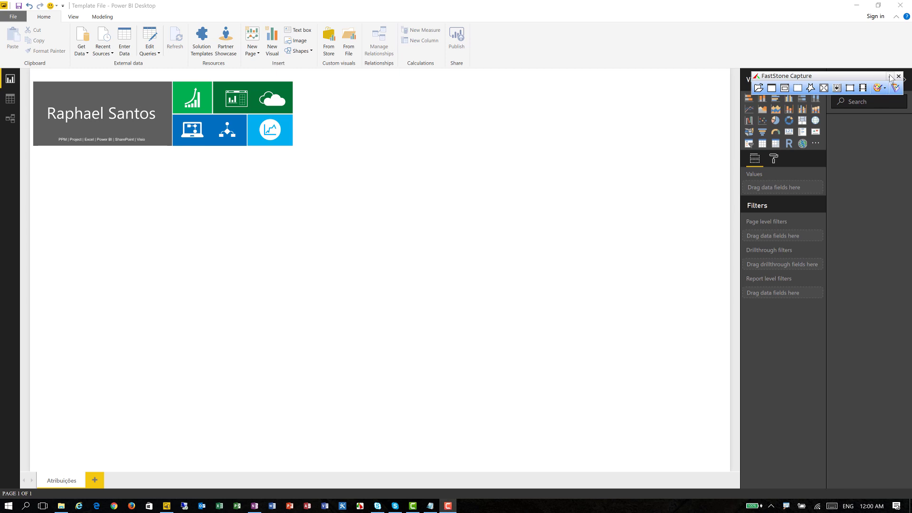
Connect the template file to the Project Online OData feed, using the tenant's SharePoint URL ending in /sites/pwa/_api/projectdata/[en-us].
{"action": "left_click", "coordinate": [890, 77]}
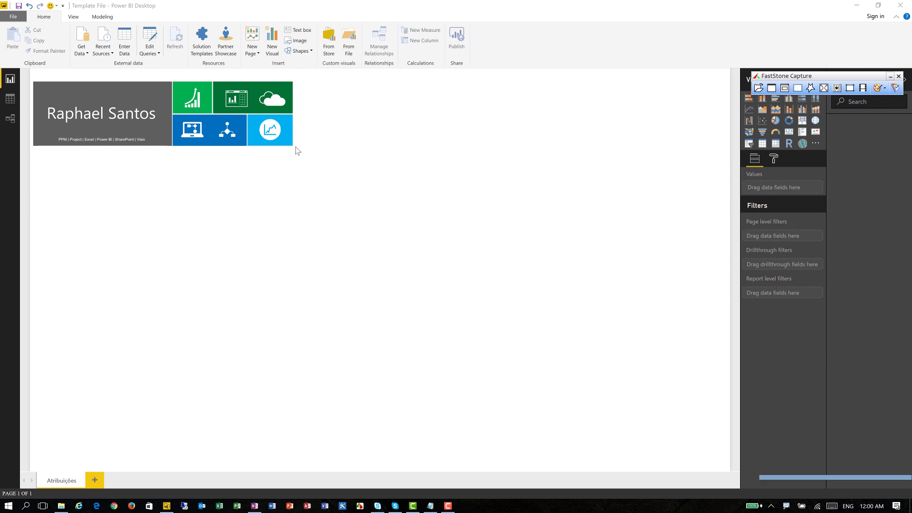
{"action": "left_click", "coordinate": [82, 56]}
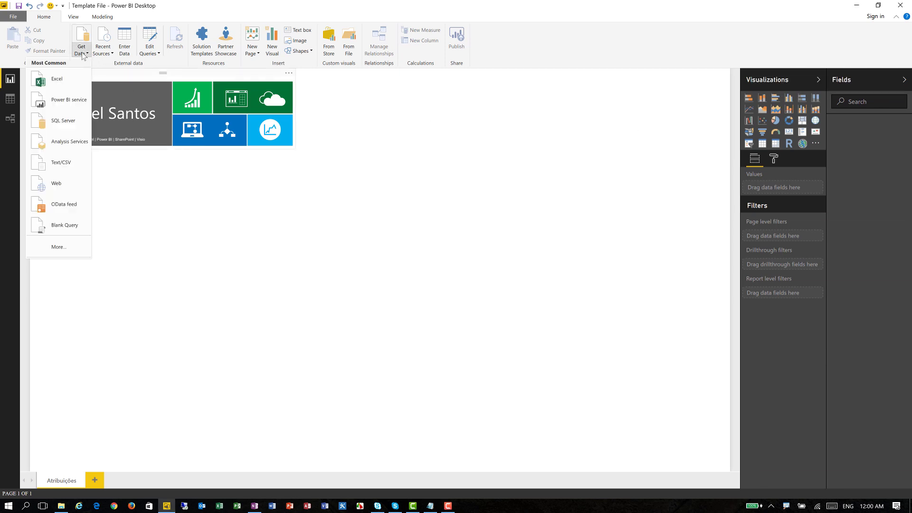
{"action": "left_click", "coordinate": [70, 205]}
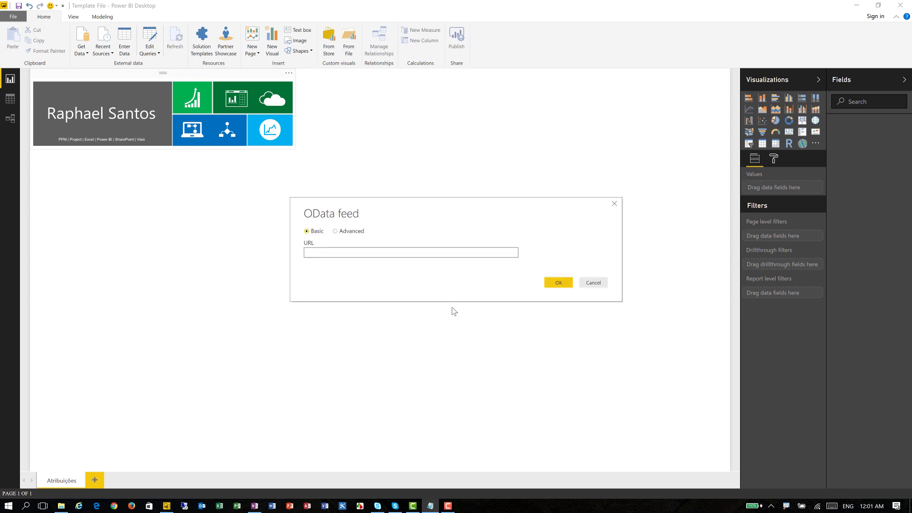
{"action": "left_click", "coordinate": [374, 255]}
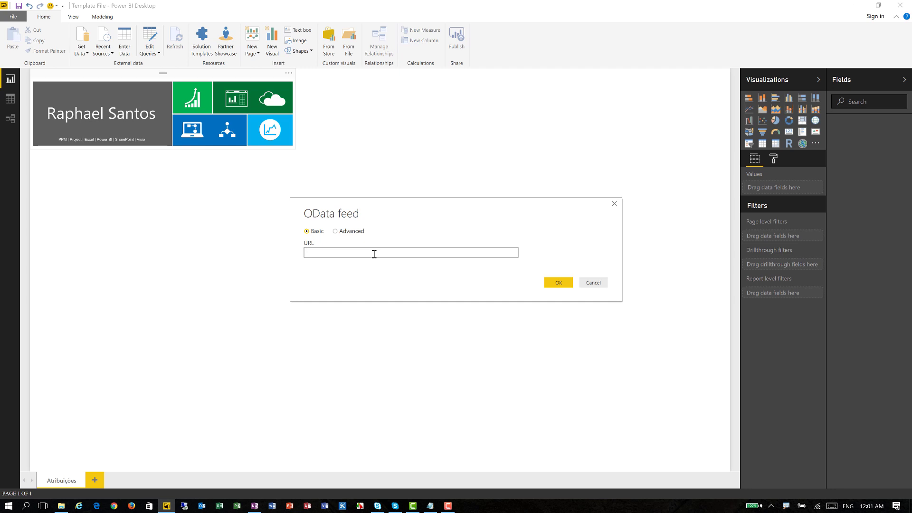
{"action": "type", "text": "https://raphaelsantosppm.sharepoint.com/sites/pwa/_api/projectdata/[en-us]"}
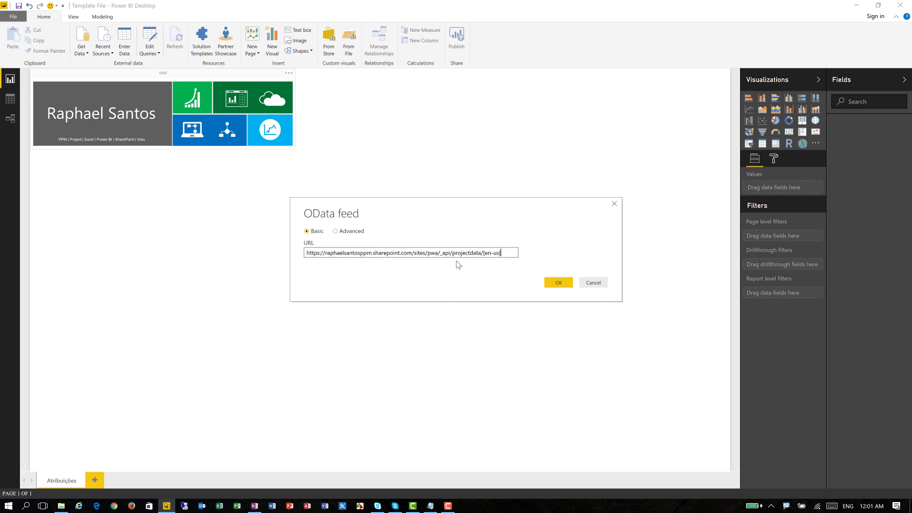
{"action": "left_click", "coordinate": [561, 283]}
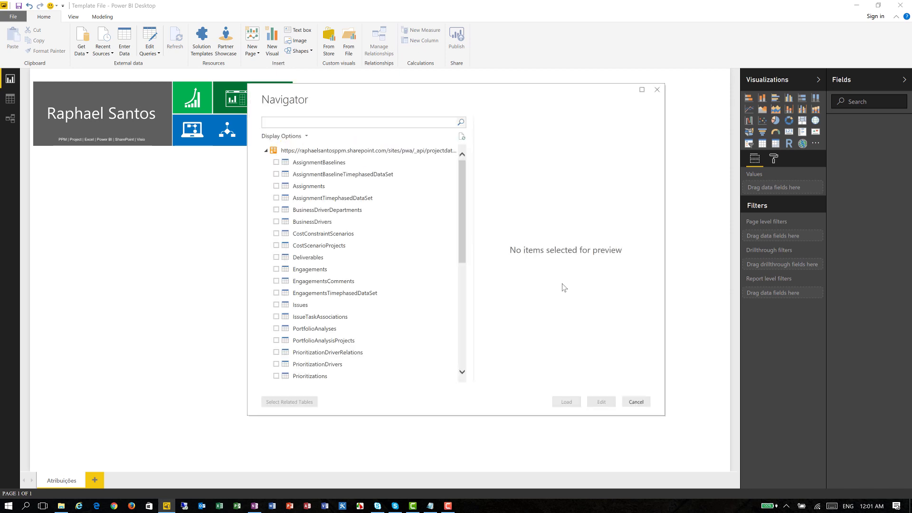
Select the AssignmentTimephasedDataSet and Resources tables from the feed and open them for editing in the Query Editor.
{"action": "left_click", "coordinate": [276, 198]}
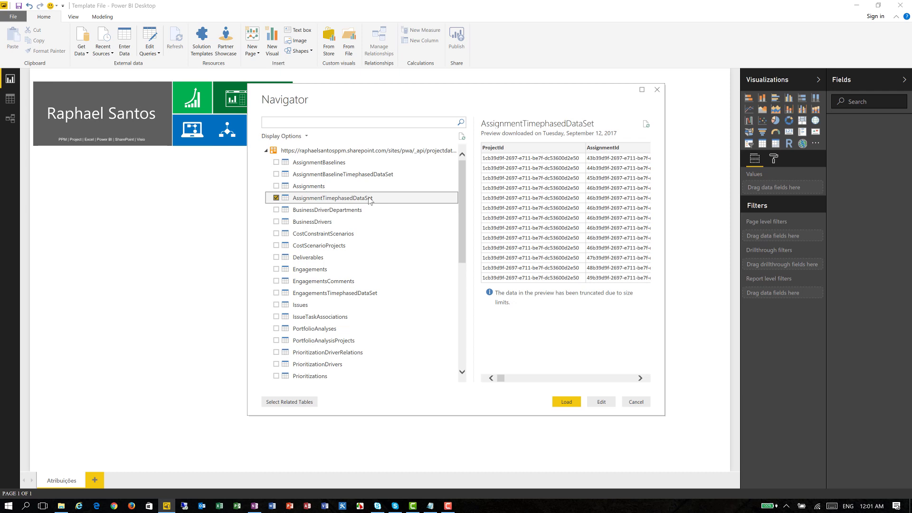
{"action": "scroll", "coordinate": [369, 199], "scroll_direction": "down", "scroll_amount": 7}
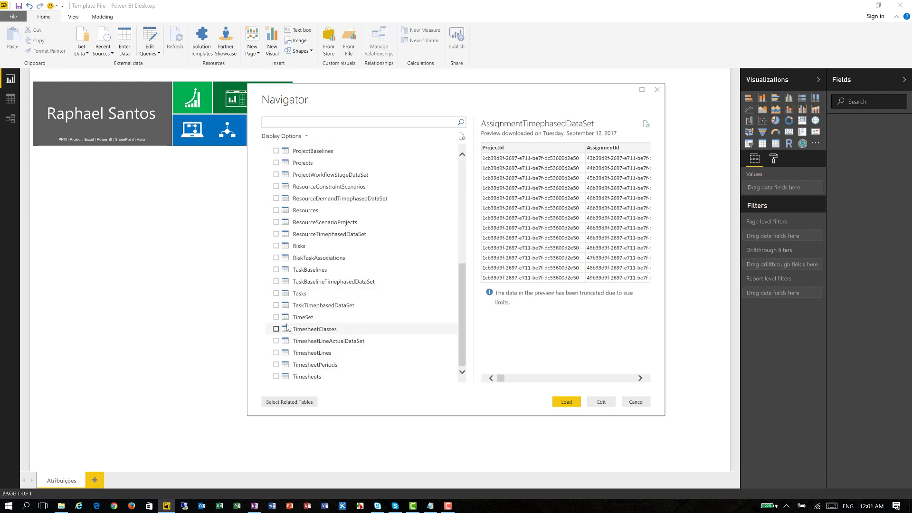
{"action": "left_click", "coordinate": [276, 210]}
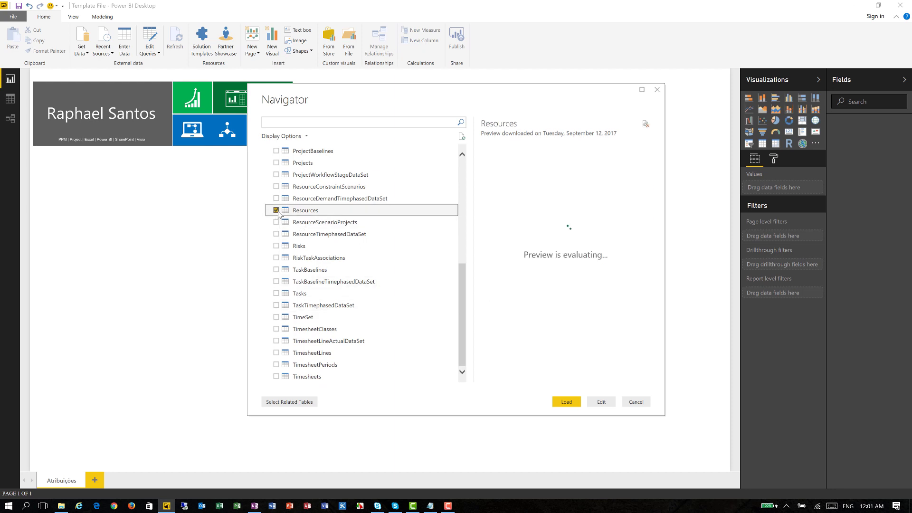
{"action": "scroll", "coordinate": [328, 223], "scroll_direction": "up", "scroll_amount": 8}
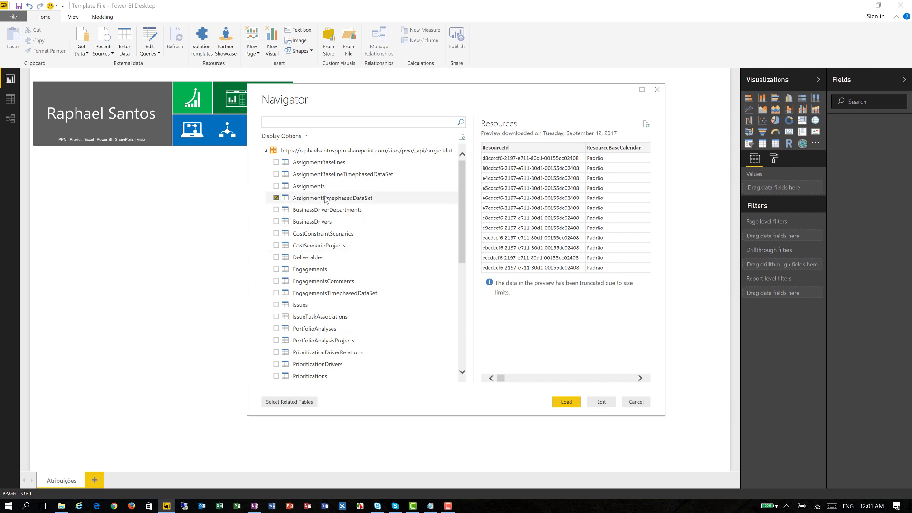
{"action": "scroll", "coordinate": [326, 199], "scroll_direction": "down", "scroll_amount": 4}
{"action": "scroll", "coordinate": [326, 199], "scroll_direction": "down", "scroll_amount": 2}
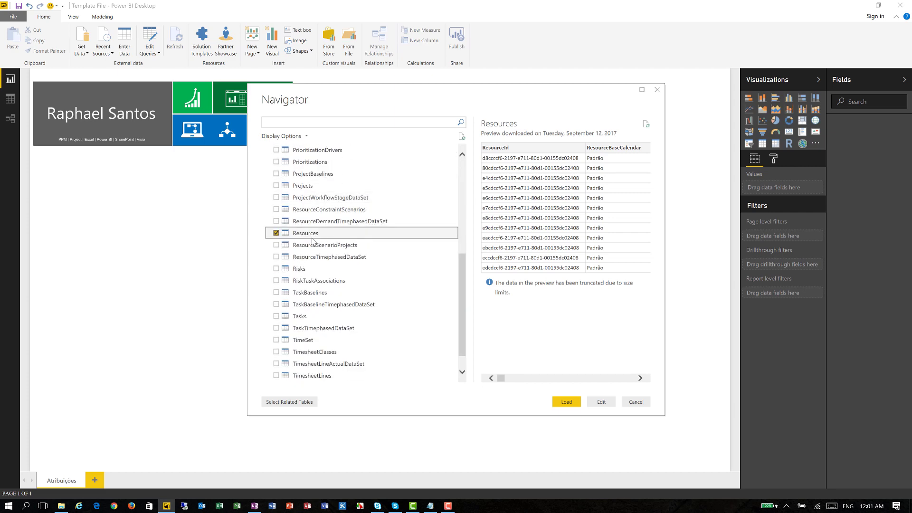
{"action": "scroll", "coordinate": [311, 245], "scroll_direction": "up", "scroll_amount": 3}
{"action": "scroll", "coordinate": [306, 295], "scroll_direction": "up", "scroll_amount": 3}
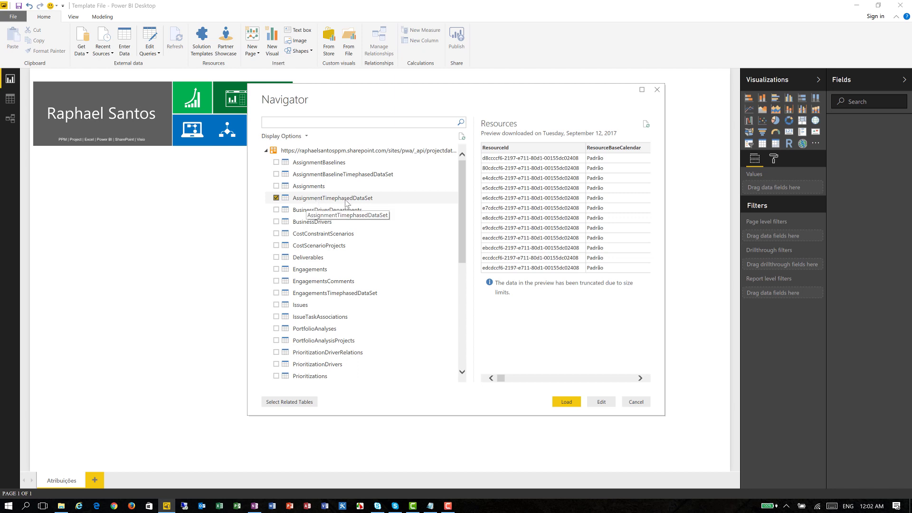
{"action": "scroll", "coordinate": [373, 207], "scroll_direction": "down", "scroll_amount": 3}
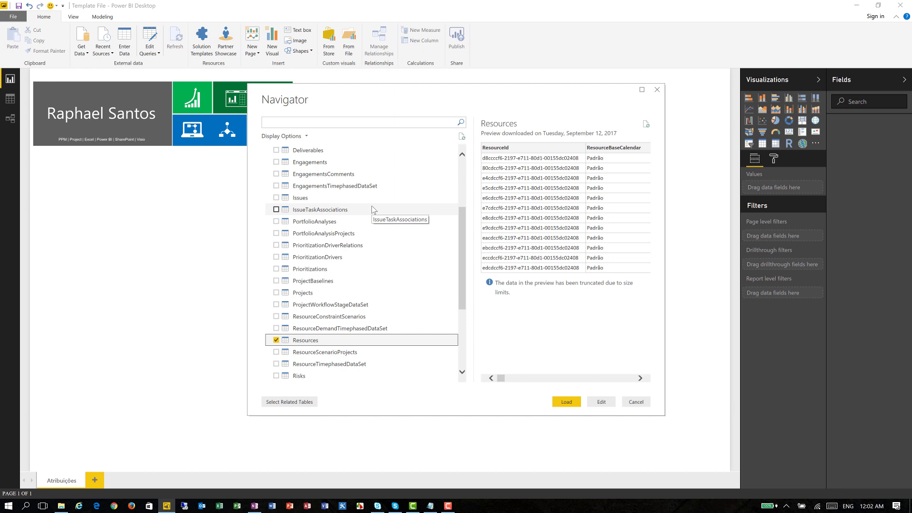
{"action": "scroll", "coordinate": [374, 210], "scroll_direction": "down", "scroll_amount": 1}
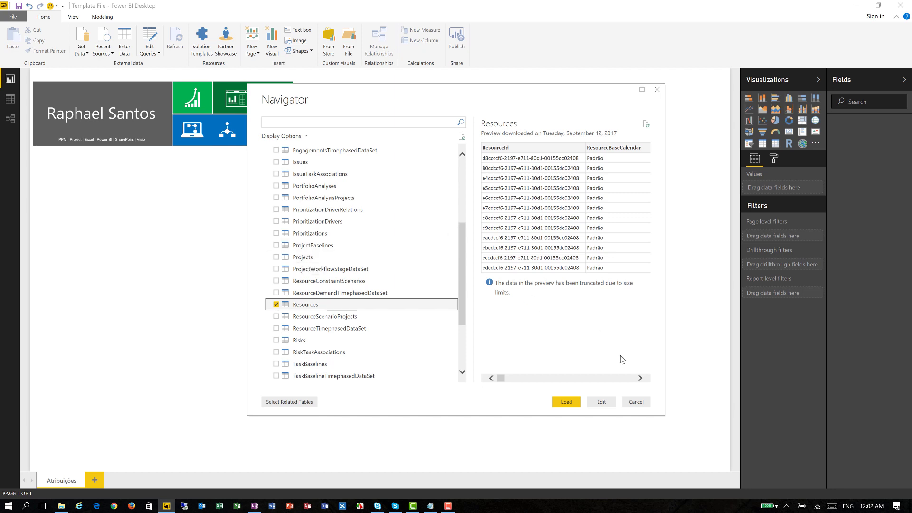
{"action": "left_click", "coordinate": [602, 402]}
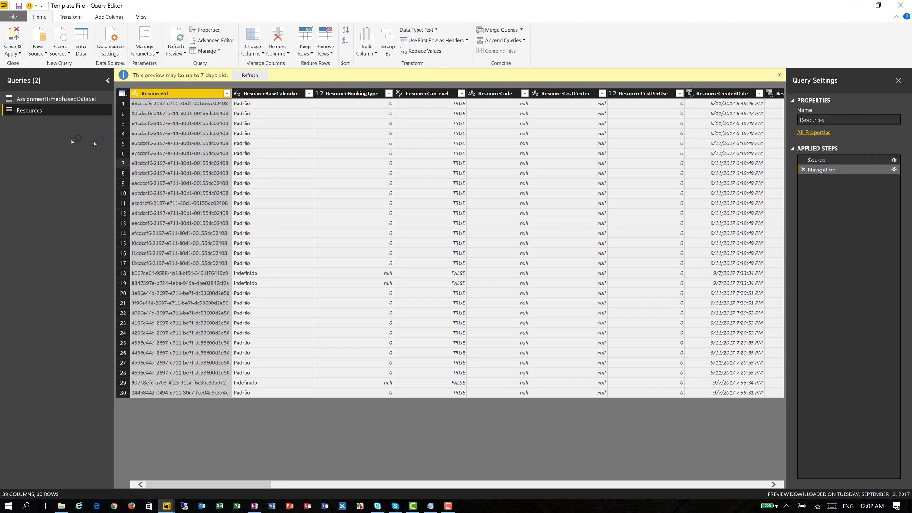
Start choosing the Resources table's columns to keep: clear all columns, then include ResourceId, ResourceIsActive and ResourceIsGeneric.
{"action": "left_click", "coordinate": [123, 123]}
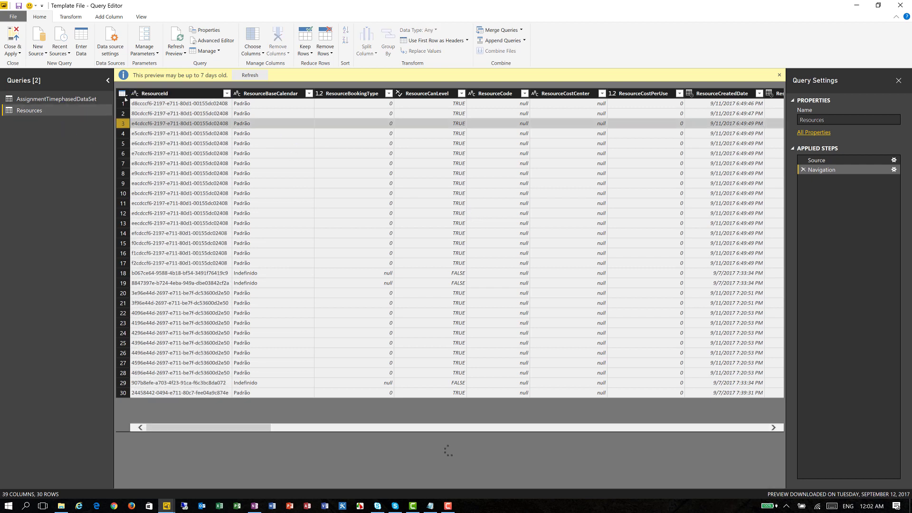
{"action": "left_click", "coordinate": [125, 95]}
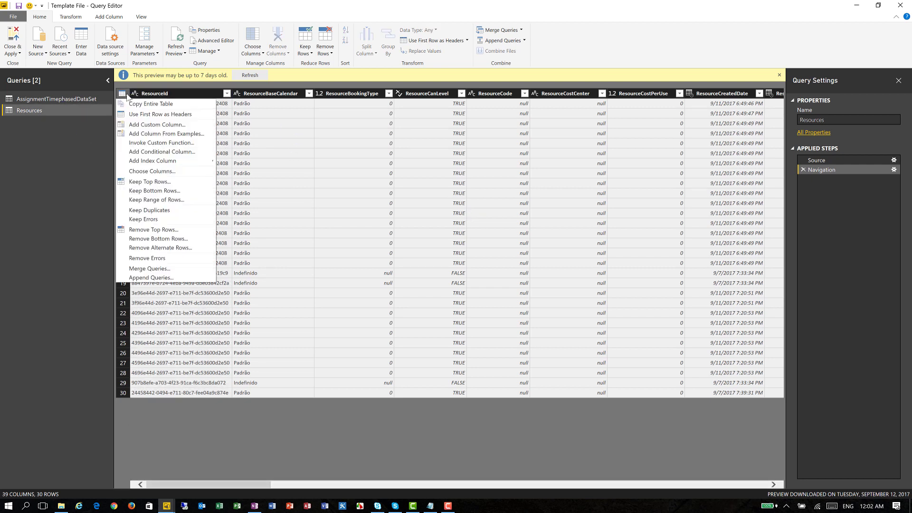
{"action": "left_click", "coordinate": [152, 175]}
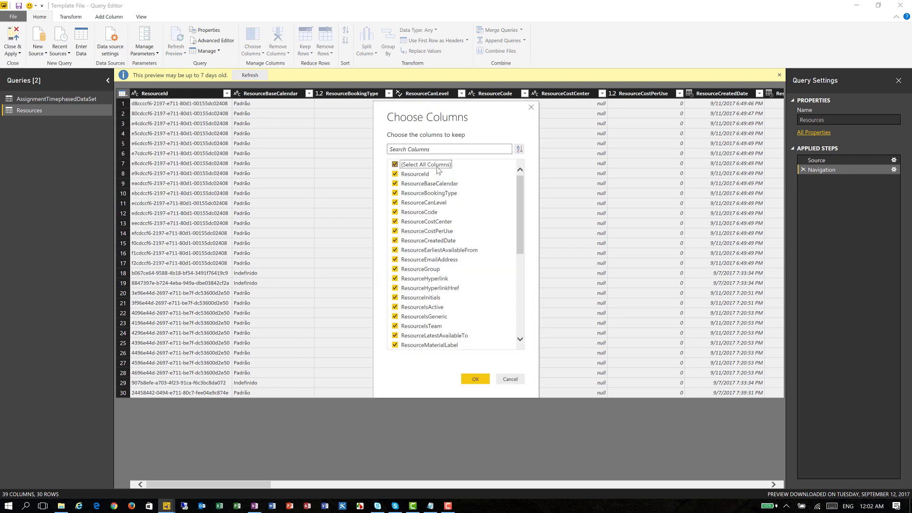
{"action": "left_click", "coordinate": [418, 164]}
{"action": "left_click", "coordinate": [415, 174]}
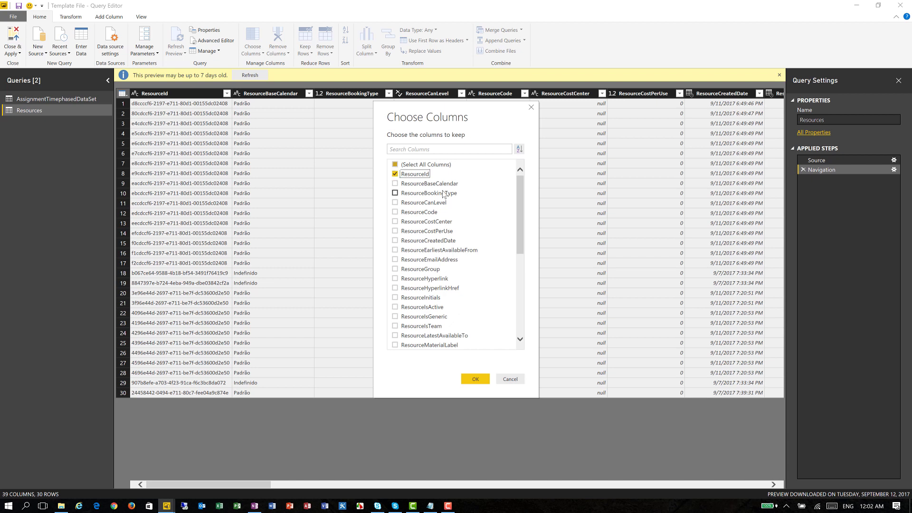
{"action": "scroll", "coordinate": [443, 193], "scroll_direction": "down", "scroll_amount": 1}
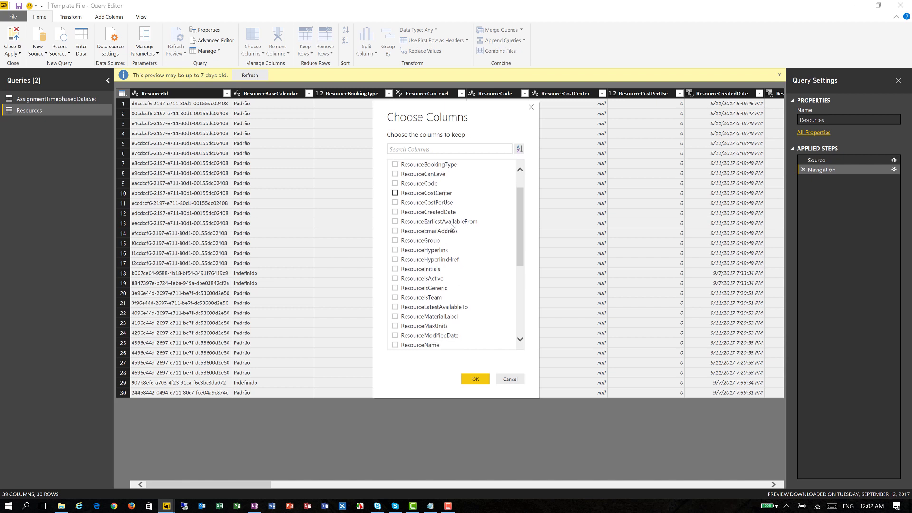
{"action": "left_click", "coordinate": [420, 280]}
{"action": "left_click", "coordinate": [423, 289]}
Also keep the ResourceName, ResourceType and DepartamentosdoRecurso columns and apply the column selection to the Resources table.
{"action": "scroll", "coordinate": [461, 279], "scroll_direction": "down", "scroll_amount": 2}
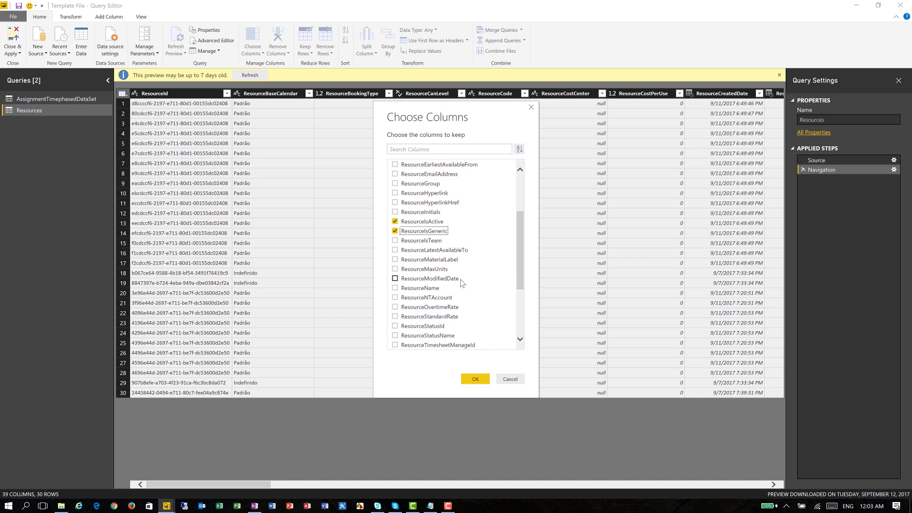
{"action": "scroll", "coordinate": [460, 279], "scroll_direction": "down", "scroll_amount": 1}
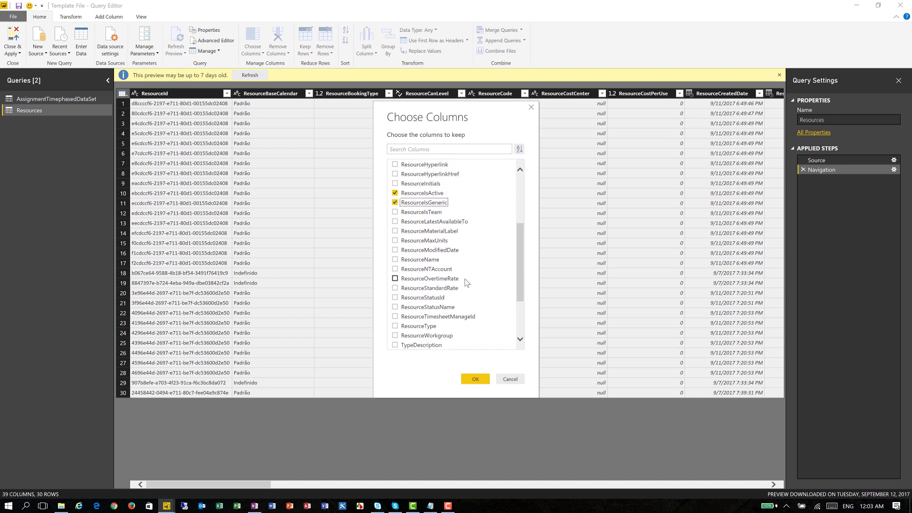
{"action": "left_click", "coordinate": [419, 260]}
{"action": "scroll", "coordinate": [494, 261], "scroll_direction": "down", "scroll_amount": 2}
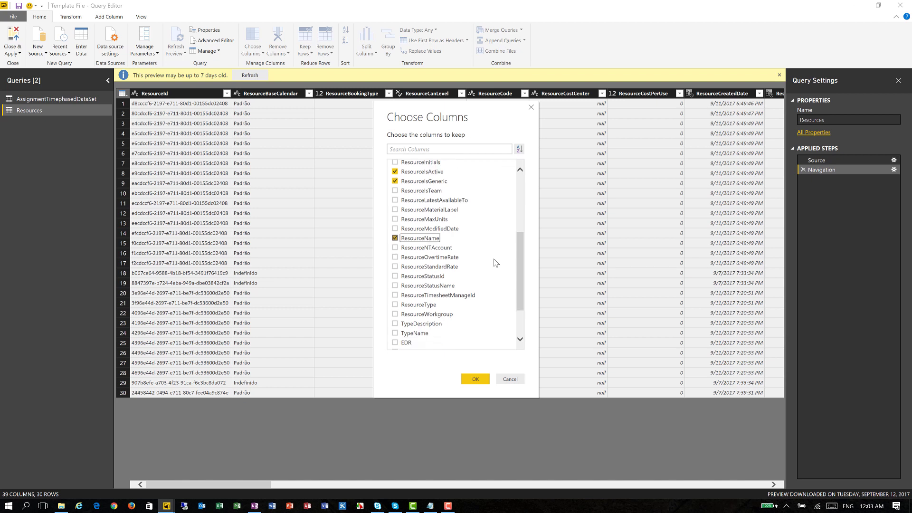
{"action": "scroll", "coordinate": [495, 262], "scroll_direction": "down", "scroll_amount": 3}
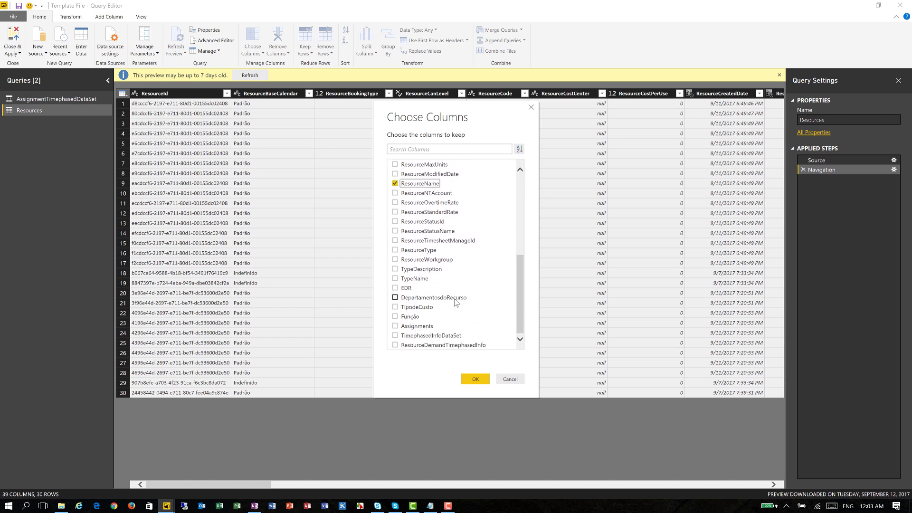
{"action": "left_click", "coordinate": [455, 299]}
{"action": "left_click", "coordinate": [426, 254]}
{"action": "left_click", "coordinate": [476, 379]}
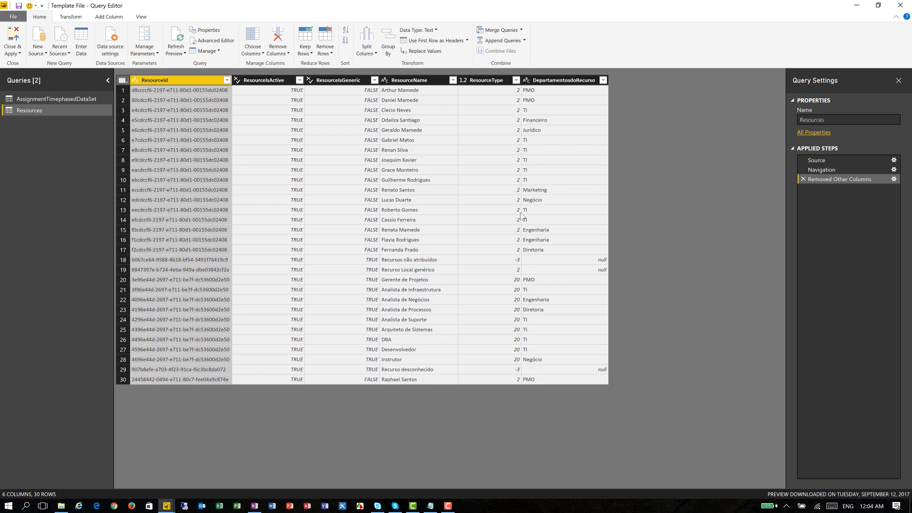
Filter the ResourceType column of the Resources table to keep only the values 2 and 20.
{"action": "left_click", "coordinate": [517, 83]}
{"action": "left_click", "coordinate": [516, 81]}
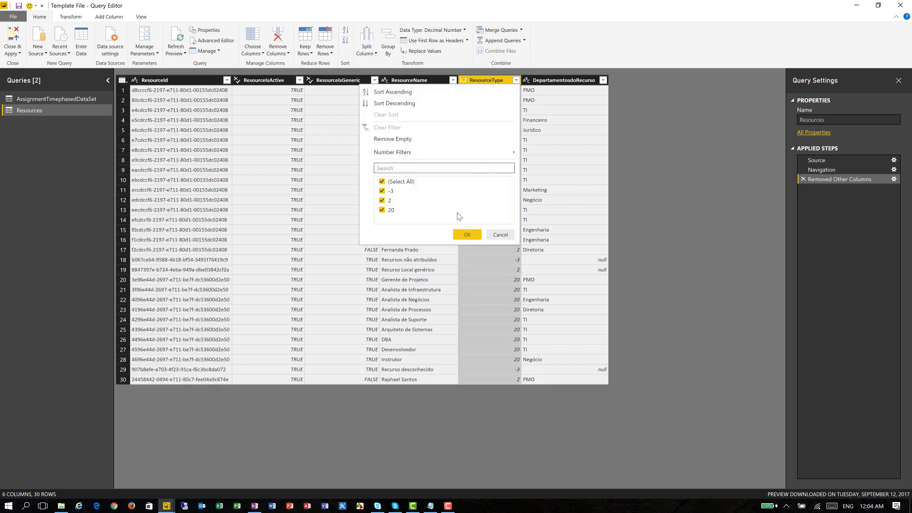
{"action": "left_click", "coordinate": [382, 182]}
{"action": "left_click", "coordinate": [382, 201]}
{"action": "left_click", "coordinate": [382, 210]}
{"action": "left_click", "coordinate": [470, 236]}
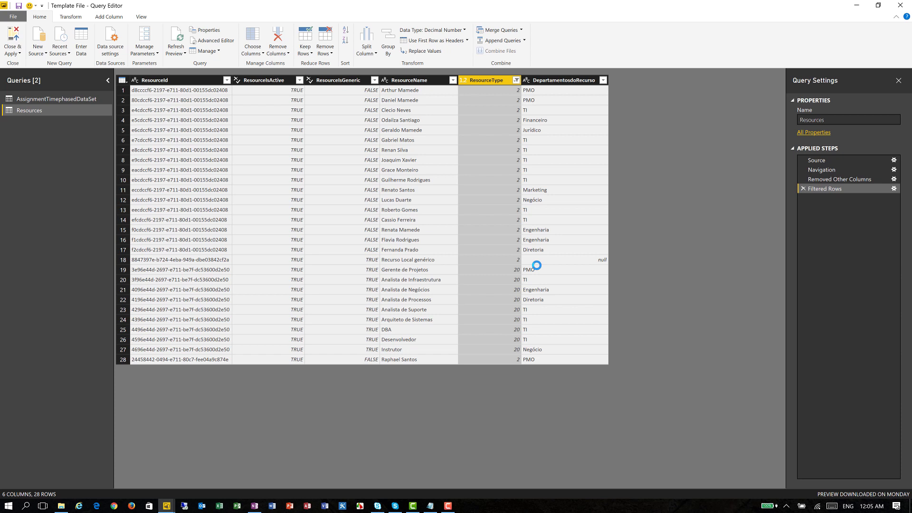
Start choosing the AssignmentTimephasedDataSet columns to keep: clear all columns, then include TimeByDay and AssignmentWork.
{"action": "left_click", "coordinate": [55, 99]}
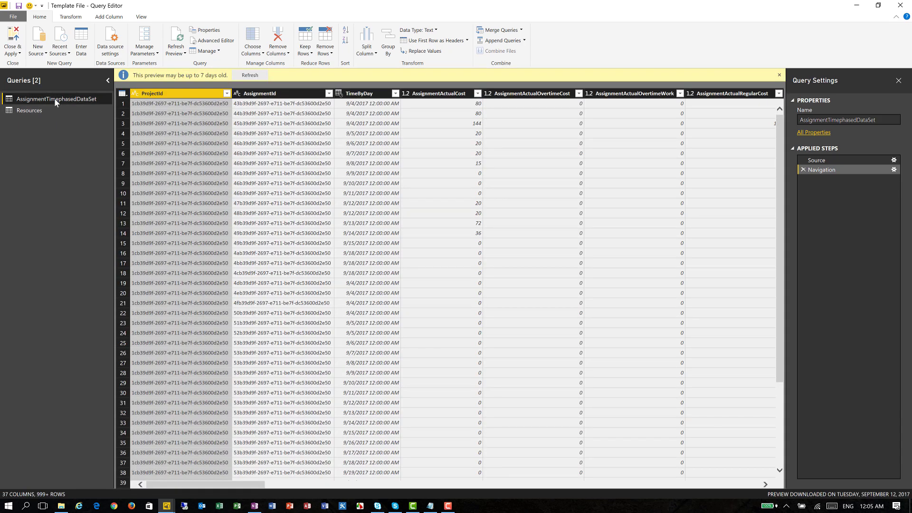
{"action": "left_click", "coordinate": [122, 93]}
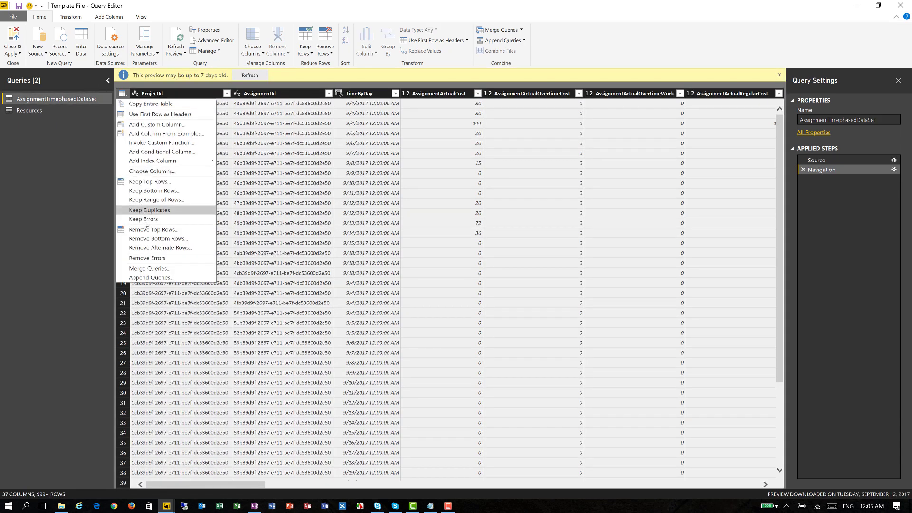
{"action": "left_click", "coordinate": [152, 171]}
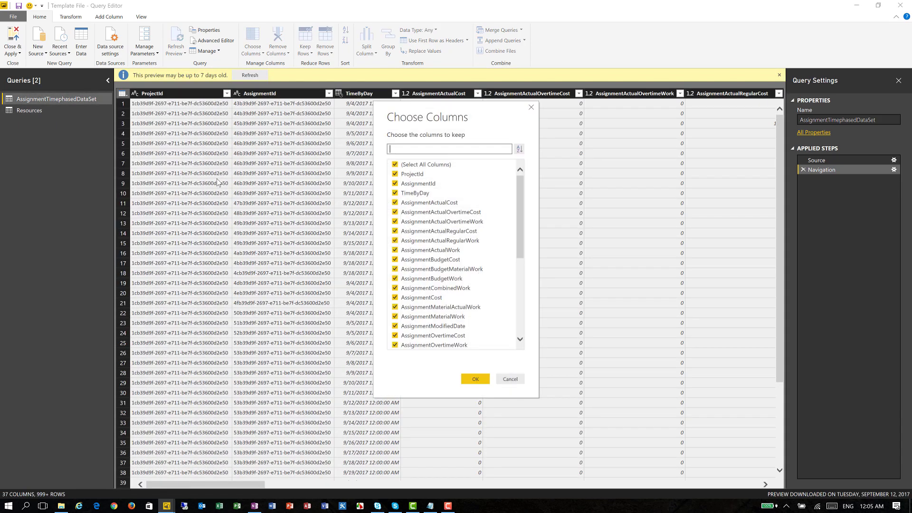
{"action": "left_click", "coordinate": [427, 166]}
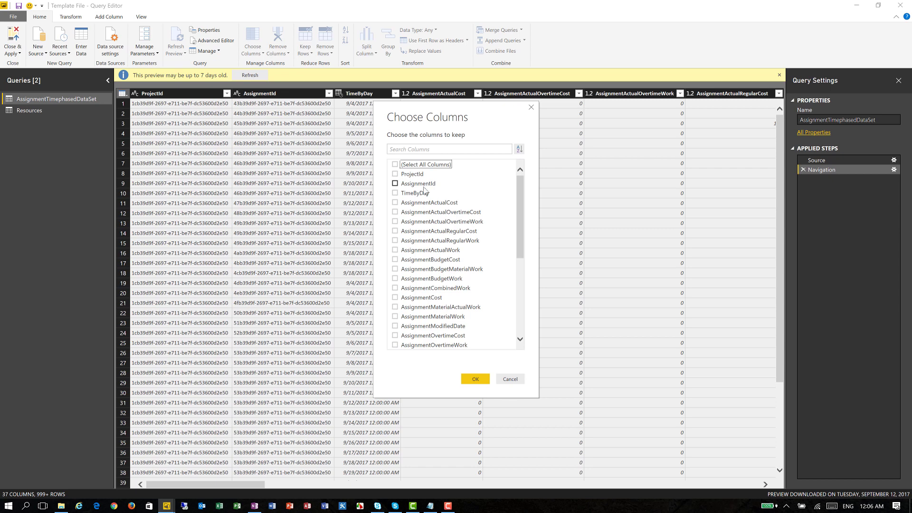
{"action": "left_click", "coordinate": [423, 195]}
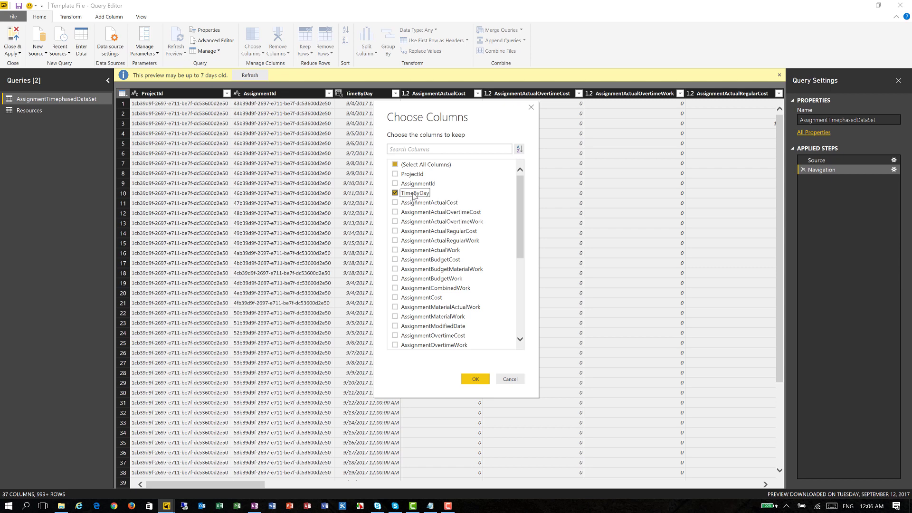
{"action": "scroll", "coordinate": [454, 247], "scroll_direction": "down", "scroll_amount": 4}
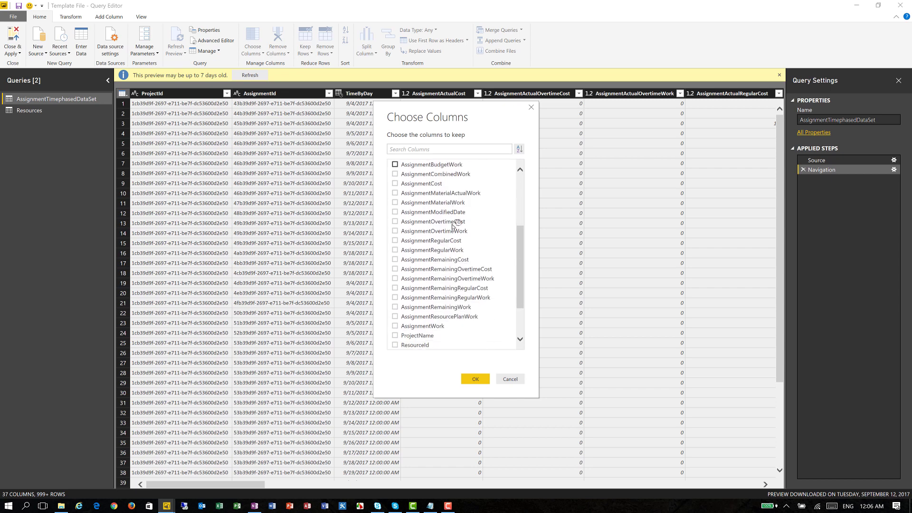
{"action": "left_click", "coordinate": [434, 327]}
Also keep ProjectName, ResourceId and TaskName and apply the column selection to AssignmentTimephasedDataSet.
{"action": "scroll", "coordinate": [475, 278], "scroll_direction": "down", "scroll_amount": 2}
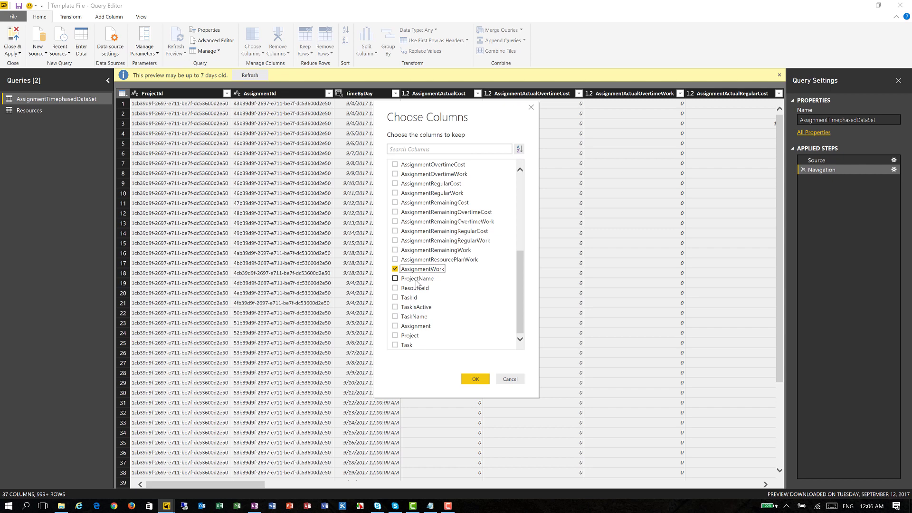
{"action": "left_click", "coordinate": [417, 280]}
{"action": "left_click", "coordinate": [419, 289]}
{"action": "left_click", "coordinate": [424, 321]}
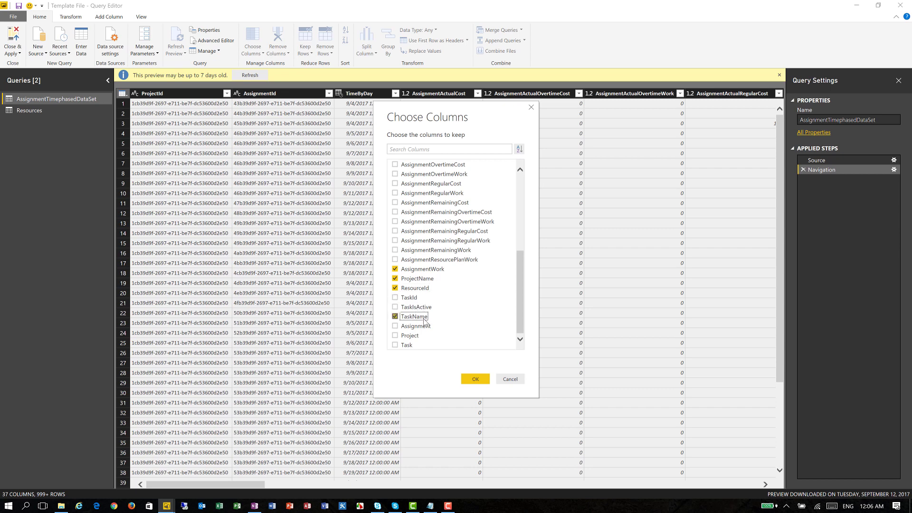
{"action": "scroll", "coordinate": [446, 266], "scroll_direction": "up", "scroll_amount": 6}
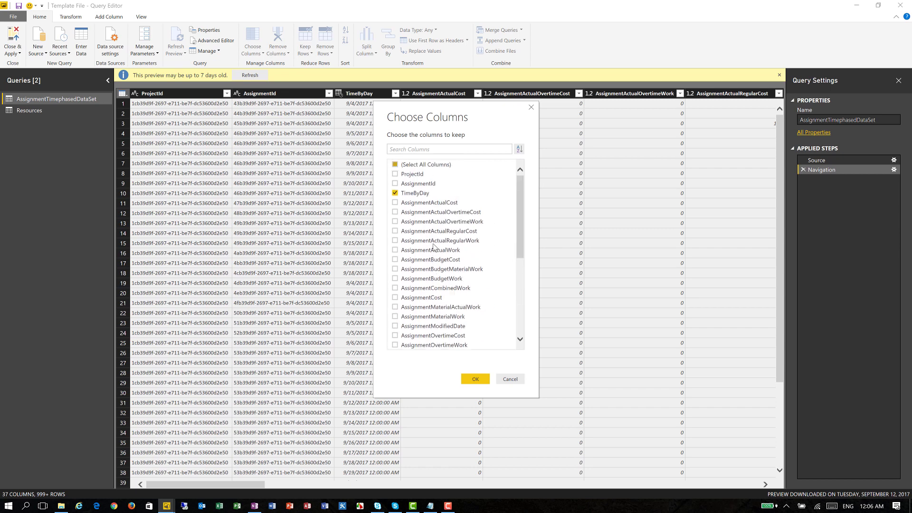
{"action": "scroll", "coordinate": [451, 247], "scroll_direction": "down", "scroll_amount": 6}
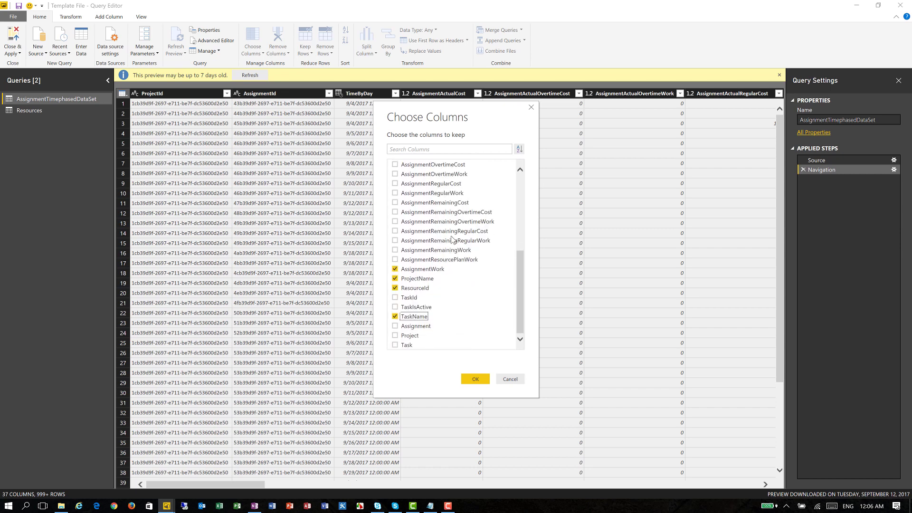
{"action": "left_click", "coordinate": [476, 379]}
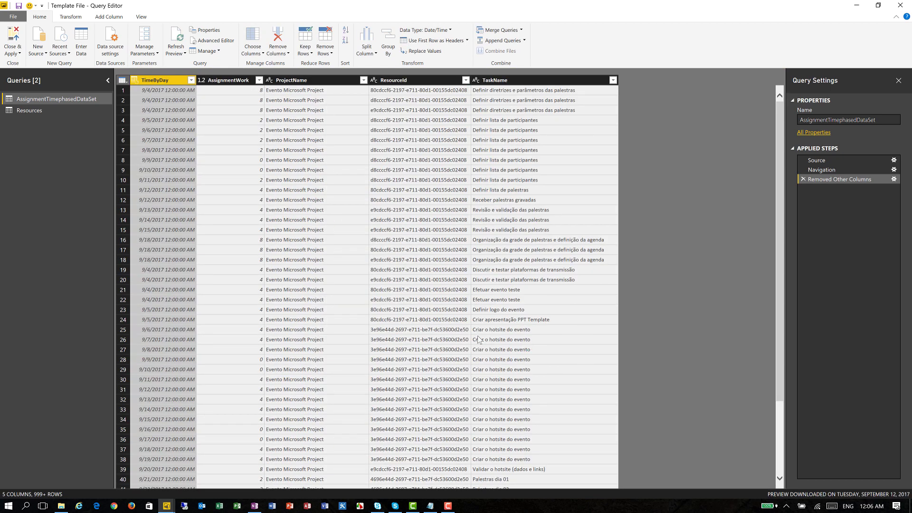
Apply the query changes to the report and check the ResourceId relationship between AssignmentTimephasedDataSet and Resources.
{"action": "left_click", "coordinate": [14, 38]}
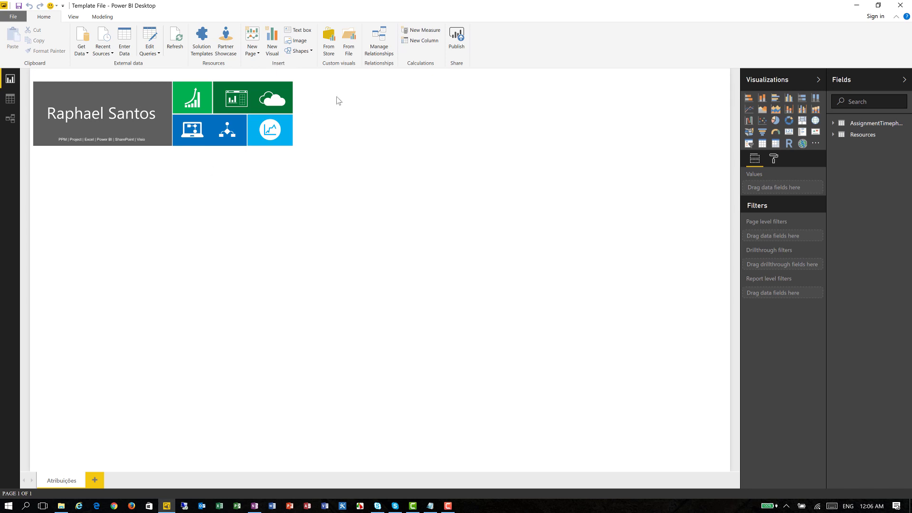
{"action": "left_click", "coordinate": [382, 49]}
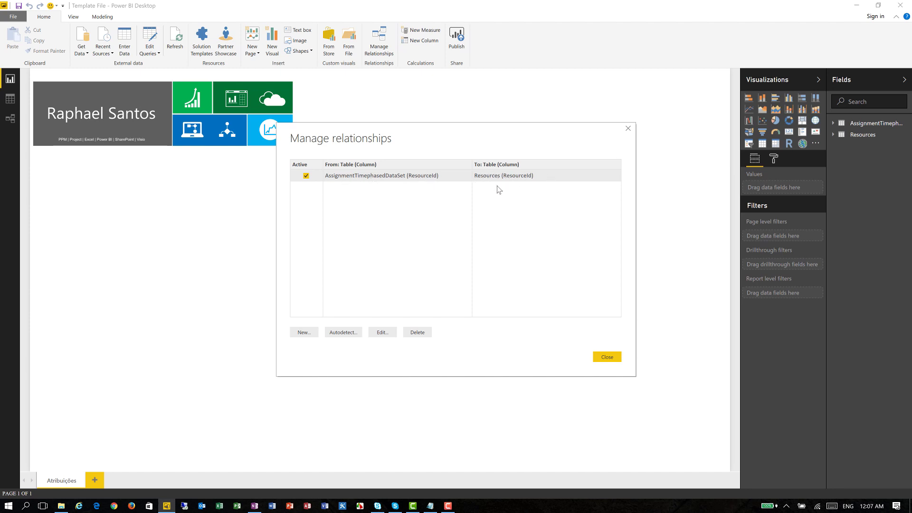
{"action": "left_click", "coordinate": [612, 357]}
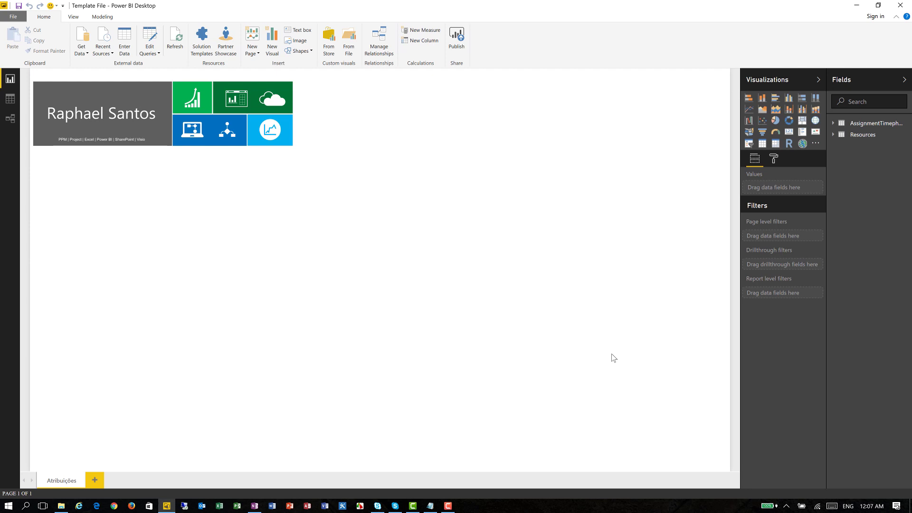
Review the AssignmentTimephasedDataSet rows in the data view and add a new calculated column to that table.
{"action": "left_click", "coordinate": [8, 100]}
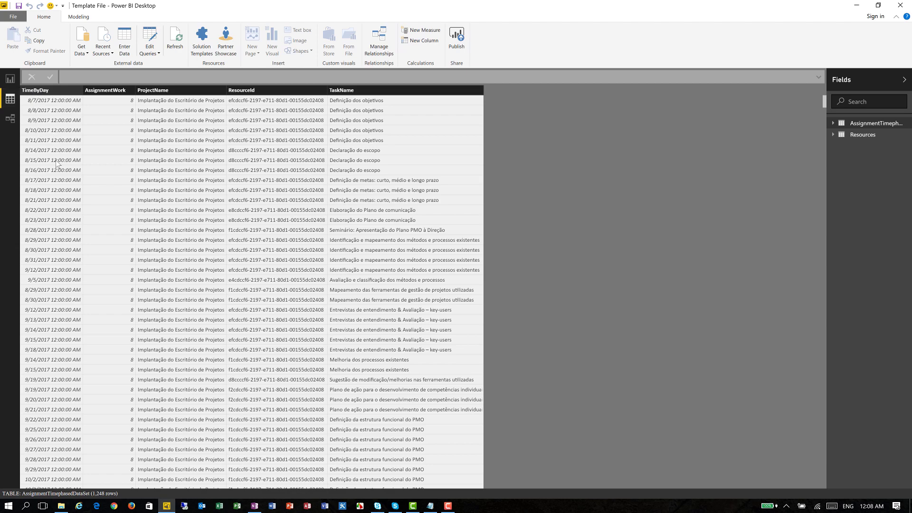
{"action": "scroll", "coordinate": [167, 233], "scroll_direction": "down", "scroll_amount": 12}
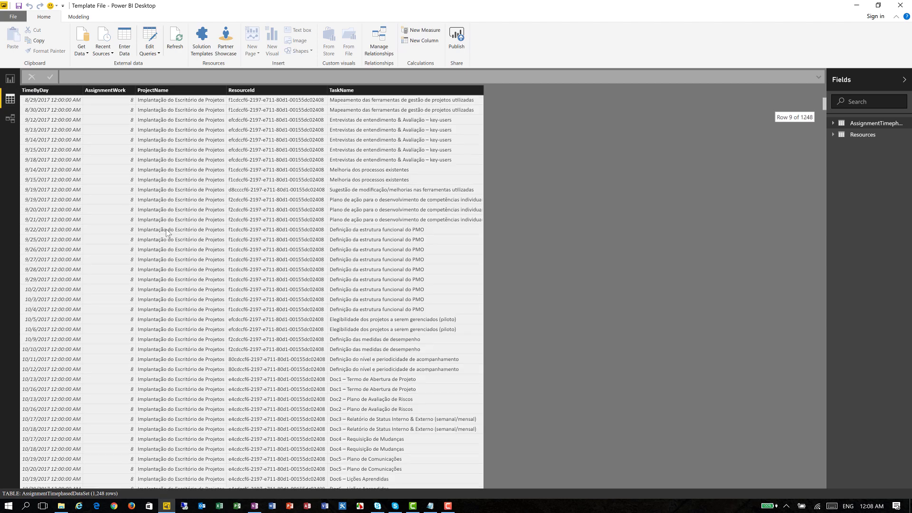
{"action": "scroll", "coordinate": [168, 232], "scroll_direction": "up", "scroll_amount": 3}
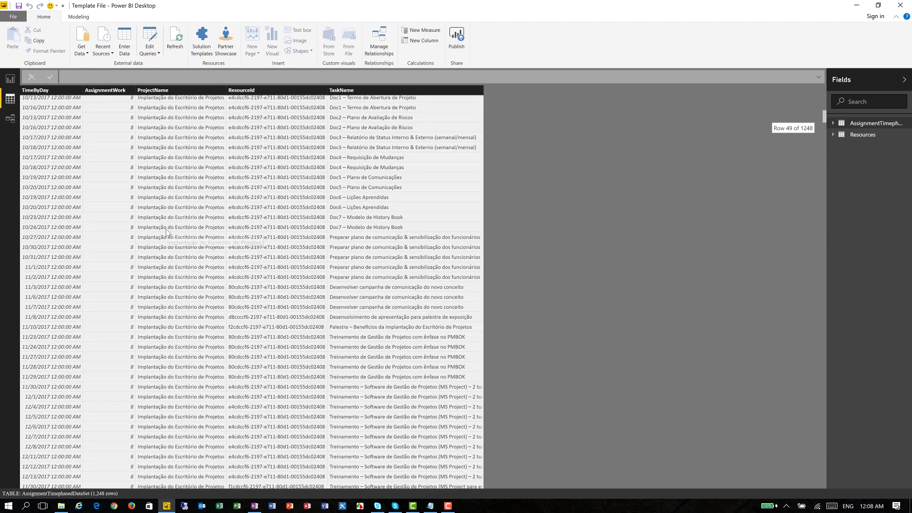
{"action": "scroll", "coordinate": [167, 233], "scroll_direction": "up", "scroll_amount": 10}
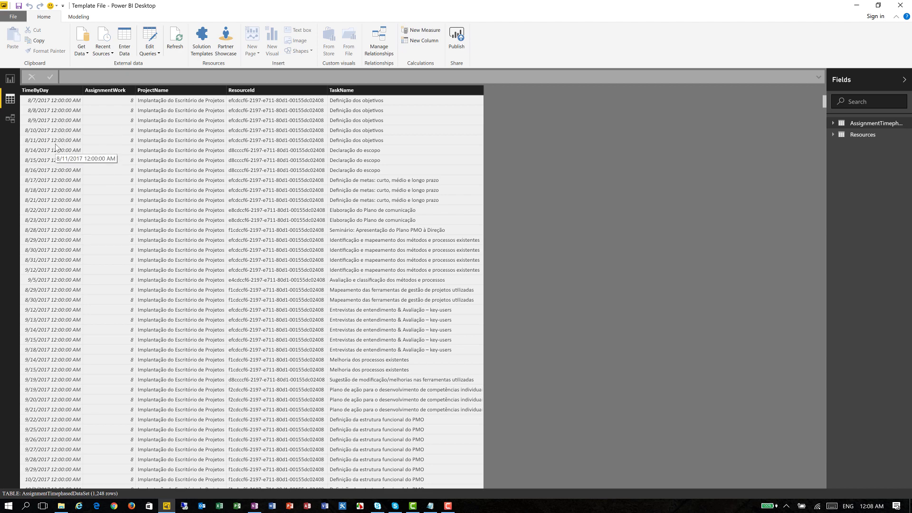
{"action": "left_click", "coordinate": [78, 17]}
{"action": "left_click", "coordinate": [69, 42]}
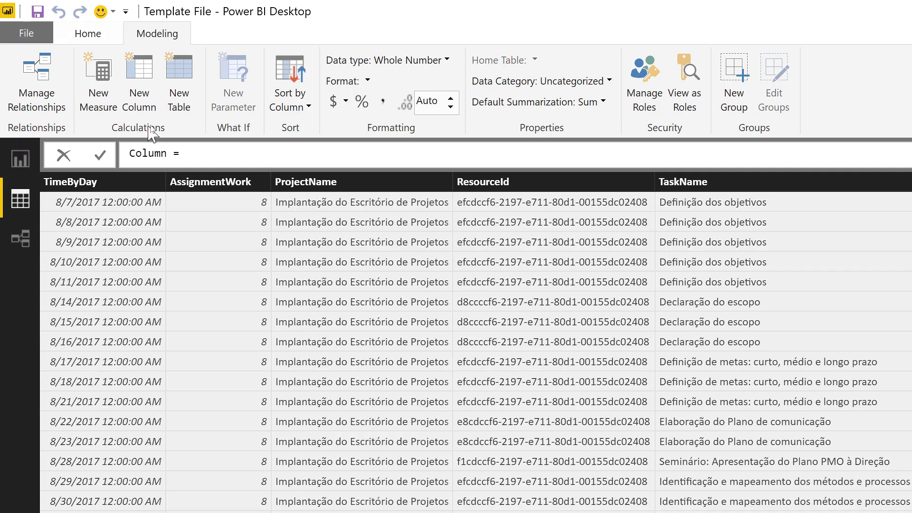
Define the new column as ANO = YEAR(AssignmentTimephasedDataSet[TimeByDay]).
{"action": "key", "text": "shift+Right"}
{"action": "key", "text": "shift+Right"}
{"action": "key", "text": "shift+Right"}
{"action": "key", "text": "shift+Right"}
{"action": "key", "text": "shift+Right"}
{"action": "key", "text": "shift+Right"}
{"action": "key", "text": "shift+Right"}
{"action": "key", "text": "shift+Right"}
{"action": "type", "text": "ANO = YEA"}
{"action": "key", "text": "Tab"}
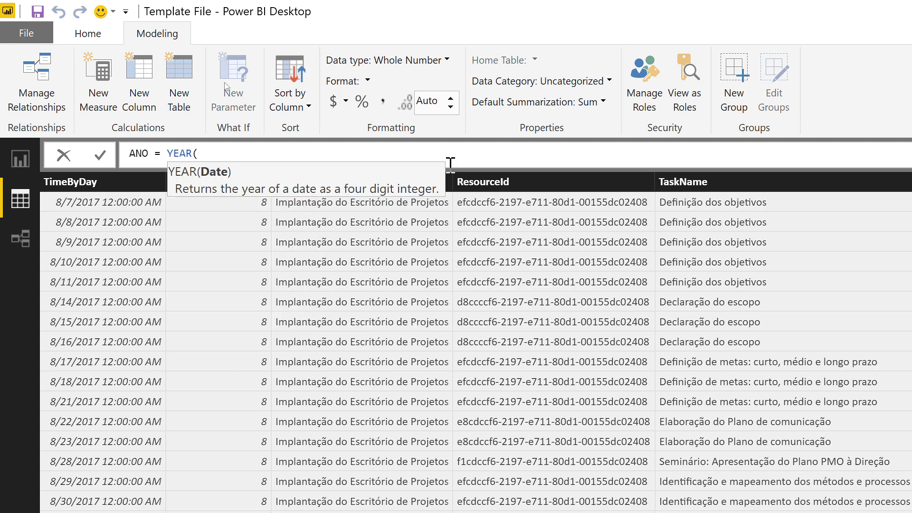
{"action": "type", "text": "Time"}
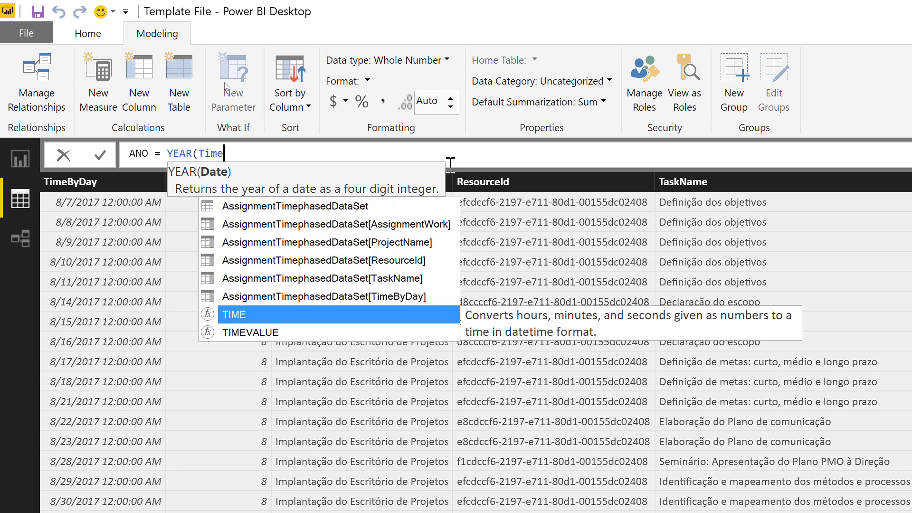
{"action": "key", "text": "Up"}
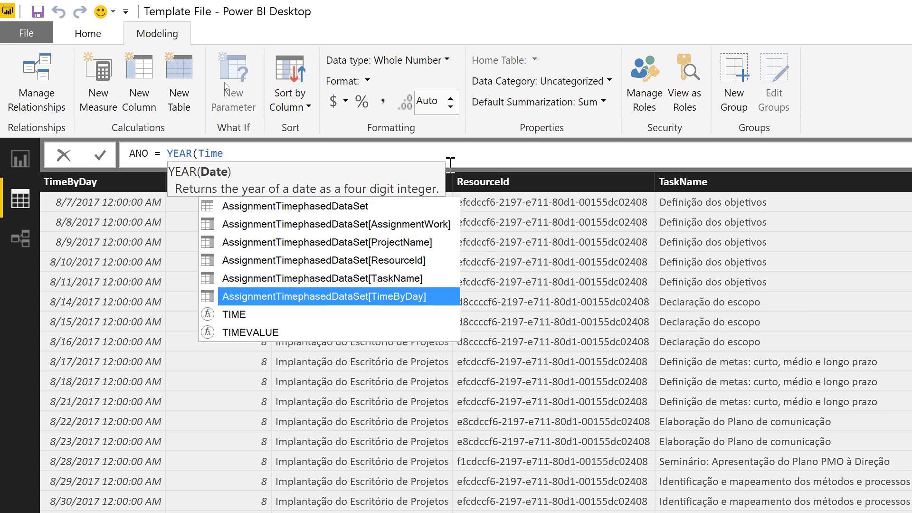
{"action": "key", "text": "Tab"}
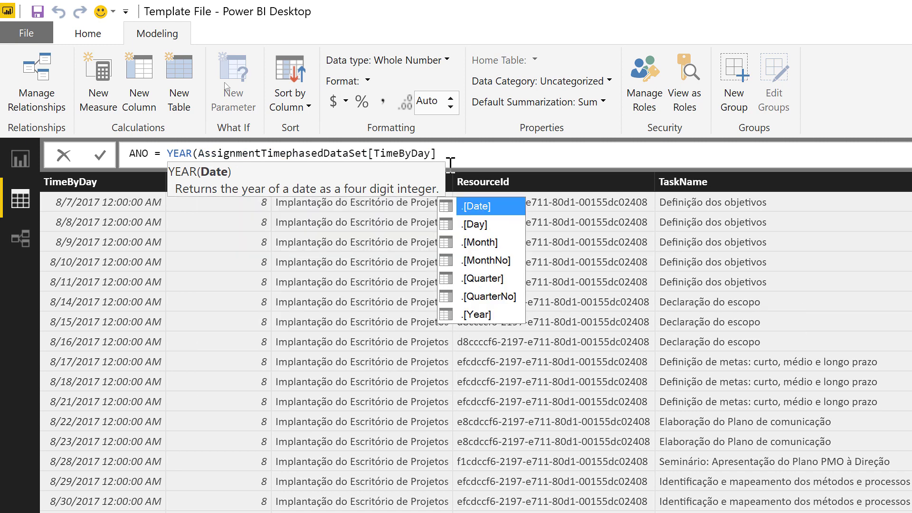
{"action": "type", "text": ")"}
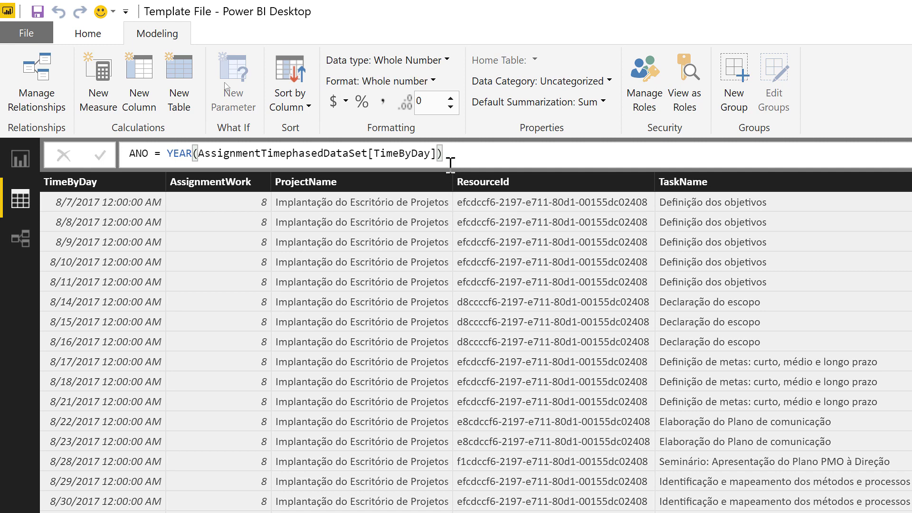
{"action": "key", "text": "Return"}
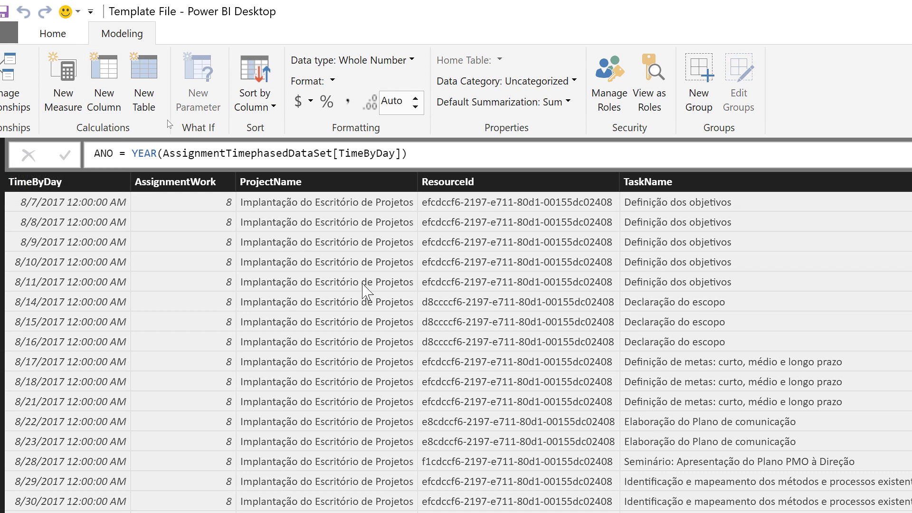
Add a calculated column to AssignmentTimephasedDataSet defined as MÊS = MONTH(AssignmentTimephasedDataSet[TimeByDay]).
{"action": "left_click", "coordinate": [104, 85]}
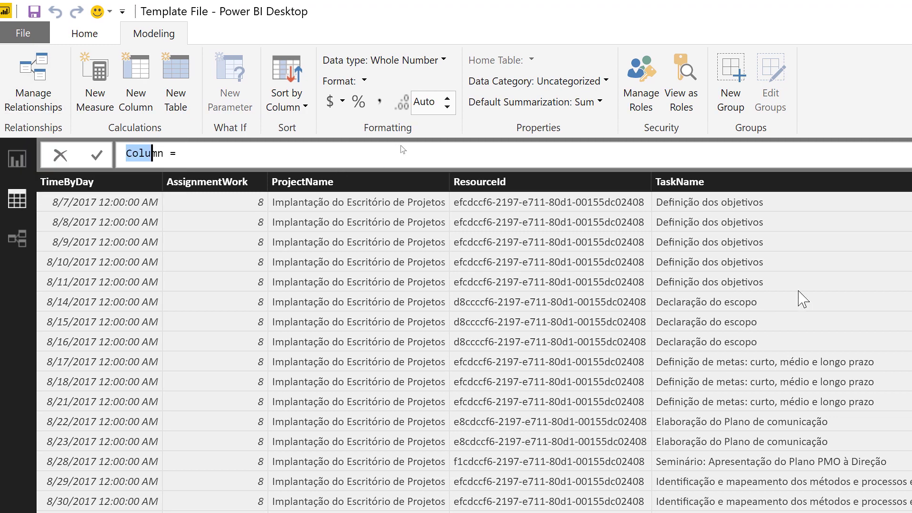
{"action": "key", "text": "shift+Right"}
{"action": "key", "text": "shift+Right"}
{"action": "type", "text": "mes"}
{"action": "key", "text": "BackSpace"}
{"action": "key", "text": "BackSpace"}
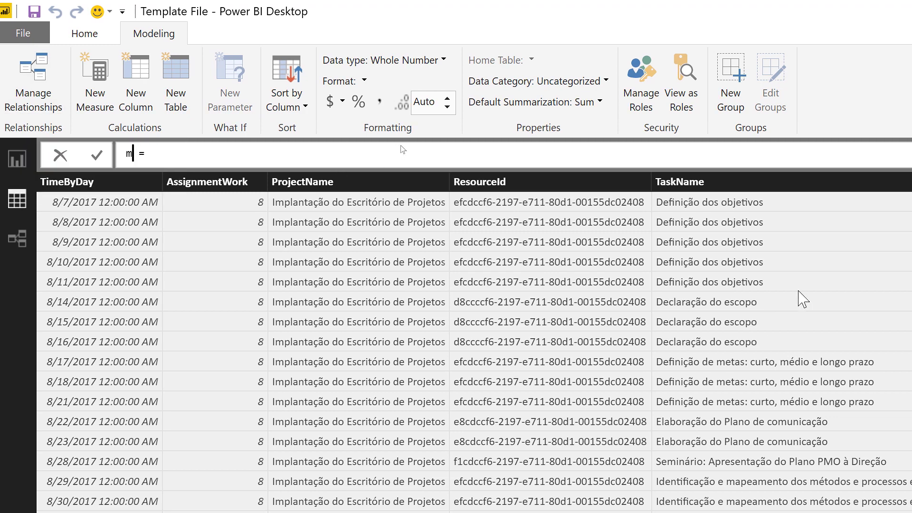
{"action": "key", "text": "BackSpace"}
{"action": "type", "text": "MÊS = MONTH"}
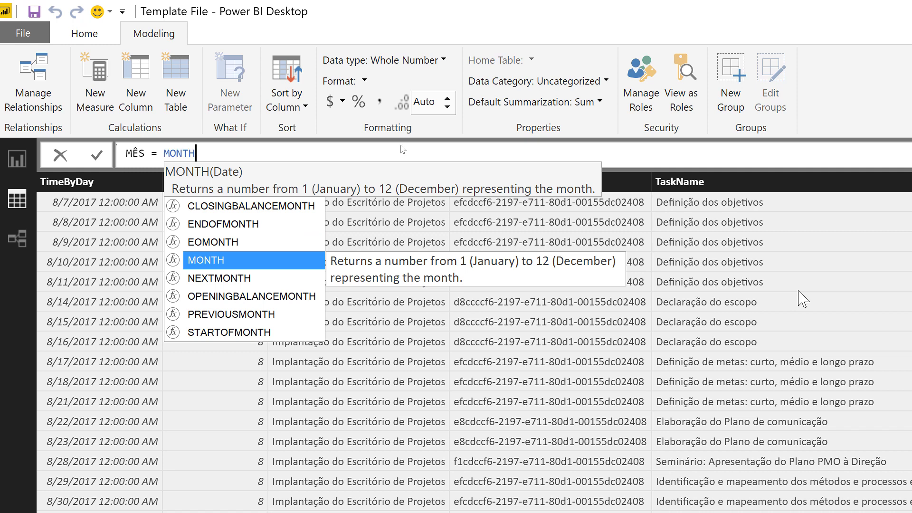
{"action": "type", "text": "("}
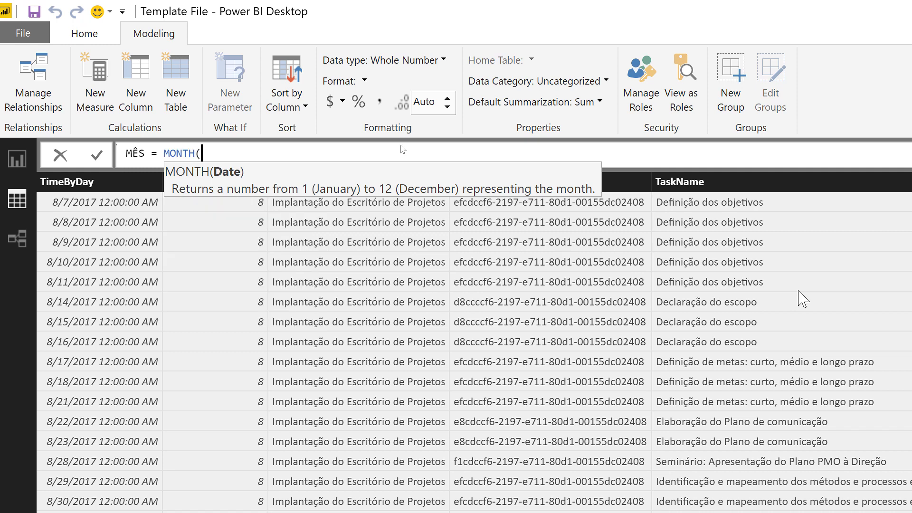
{"action": "type", "text": "Time"}
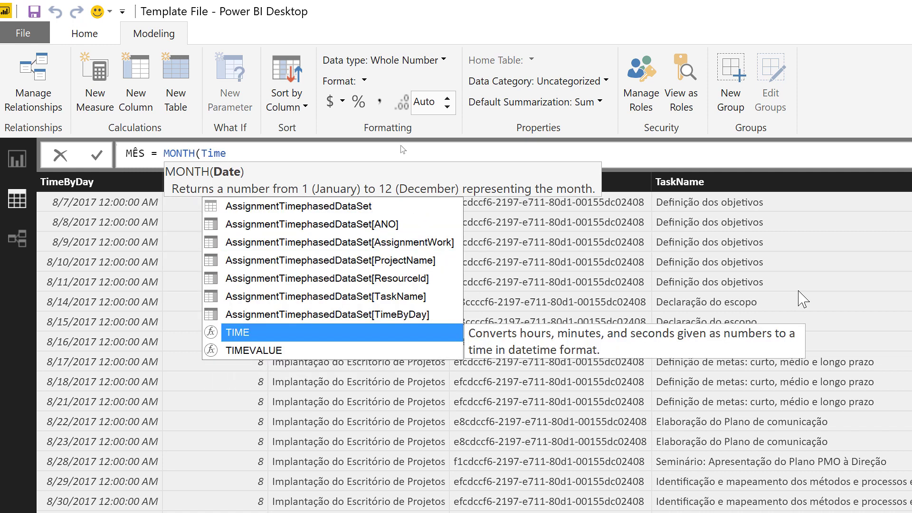
{"action": "key", "text": "Up"}
{"action": "key", "text": "Tab"}
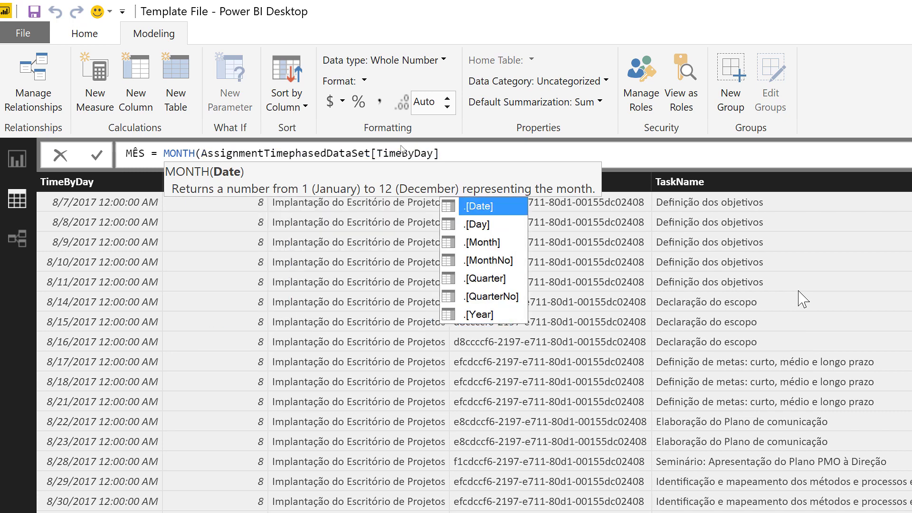
{"action": "type", "text": ")"}
{"action": "key", "text": "Return"}
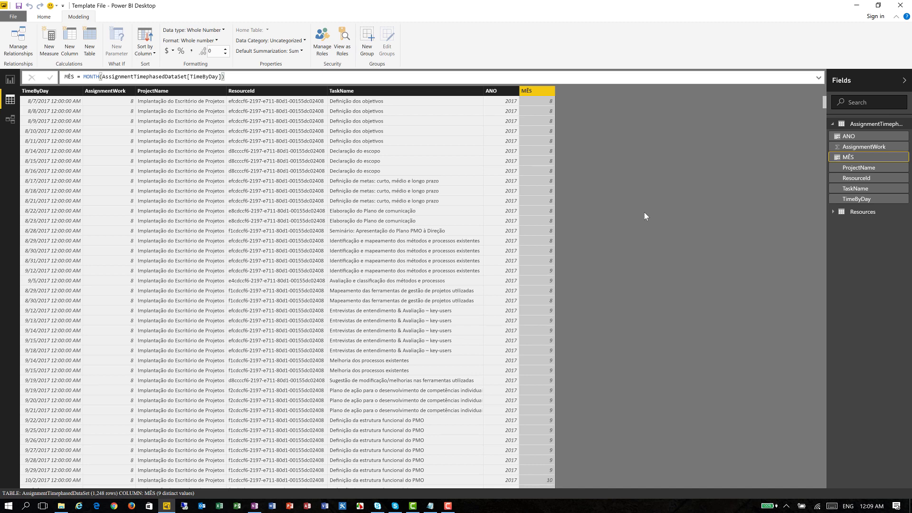
Create a clustered column chart on the Atribuições page with ANO on the axis and AssignmentWork as value, and widen it.
{"action": "left_click", "coordinate": [10, 80]}
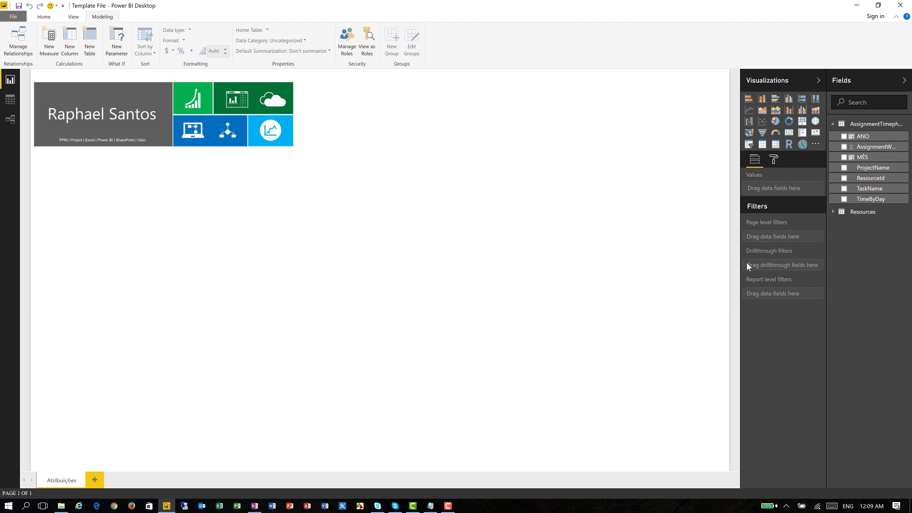
{"action": "left_click", "coordinate": [844, 137]}
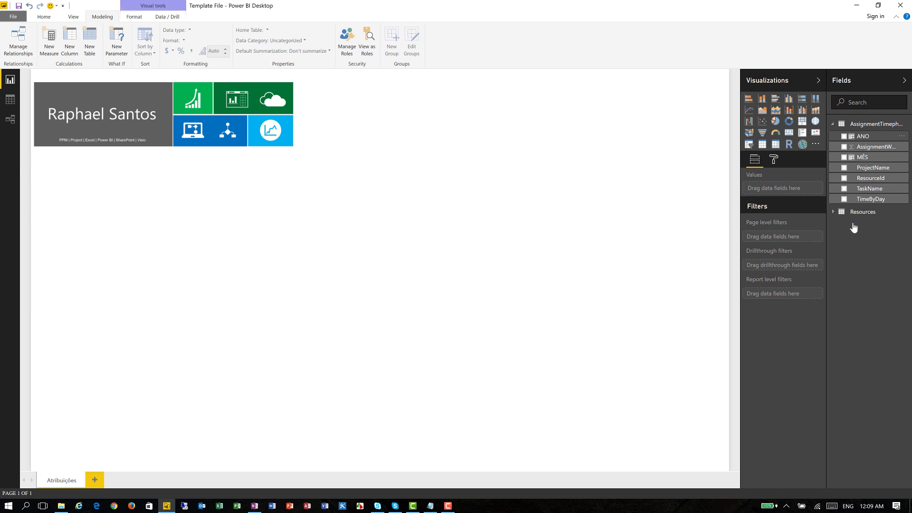
{"action": "left_click", "coordinate": [844, 147]}
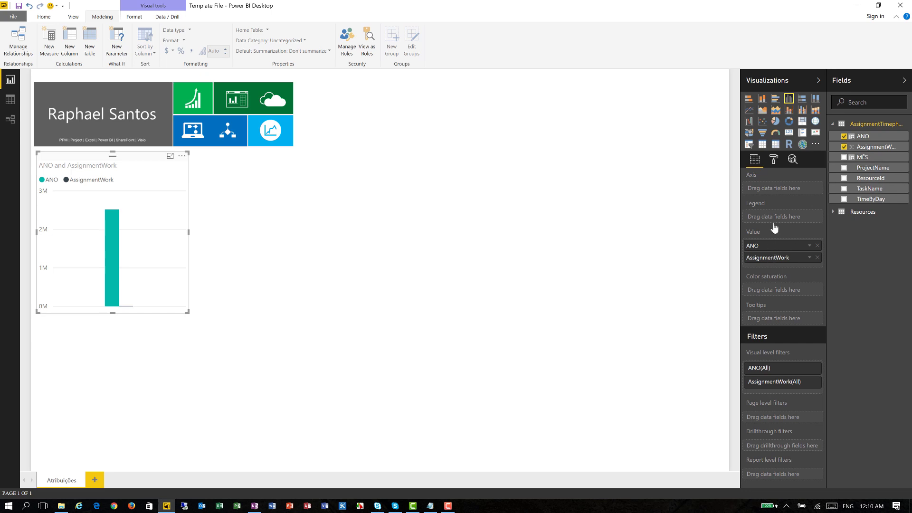
{"action": "left_click_drag", "start_coordinate": [779, 192], "coordinate": [778, 190]}
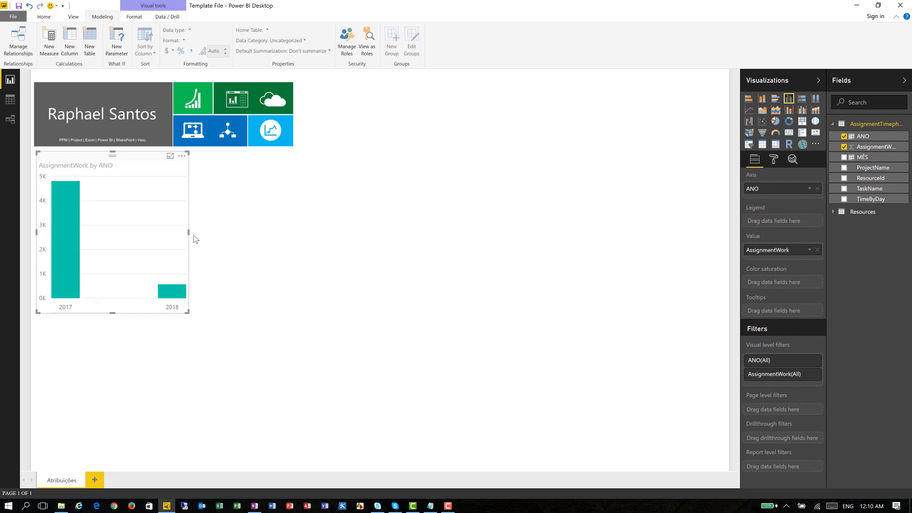
{"action": "left_click_drag", "start_coordinate": [189, 233], "coordinate": [257, 238]}
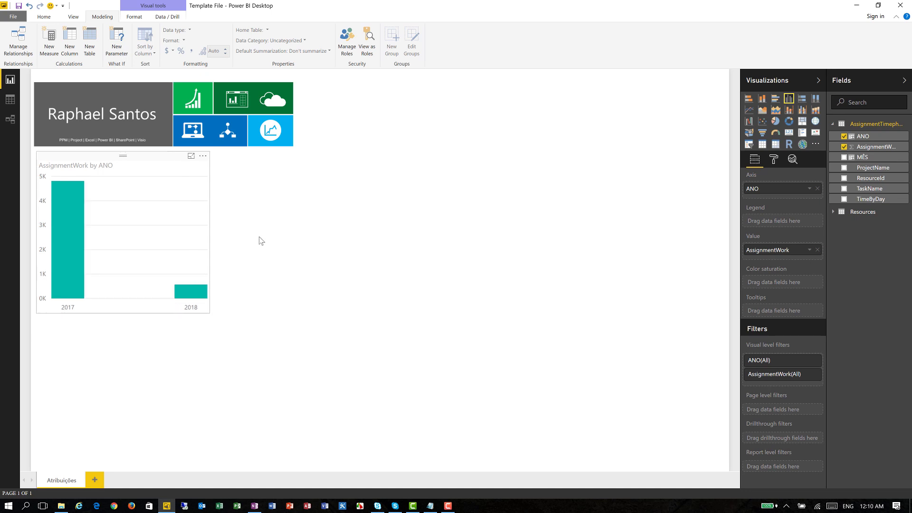
{"action": "left_click", "coordinate": [281, 246]}
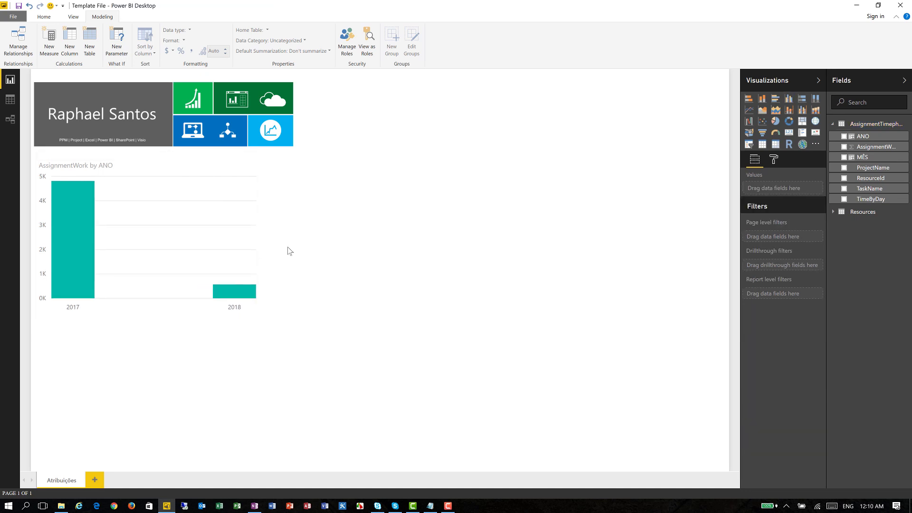
Replace ANO with MÊS on the AssignmentWork chart's axis and widen the chart further.
{"action": "left_click", "coordinate": [213, 164]}
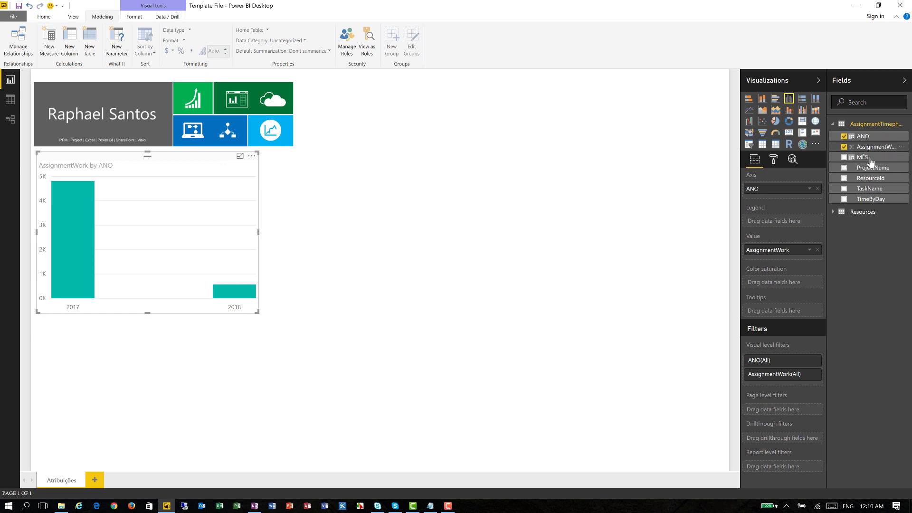
{"action": "left_click_drag", "start_coordinate": [871, 162], "coordinate": [805, 198]}
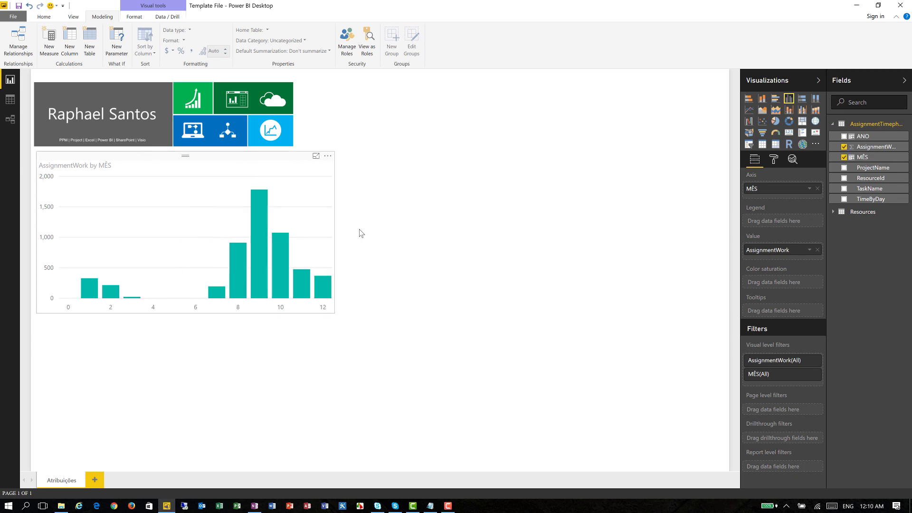
{"action": "left_click_drag", "start_coordinate": [361, 233], "coordinate": [419, 232]}
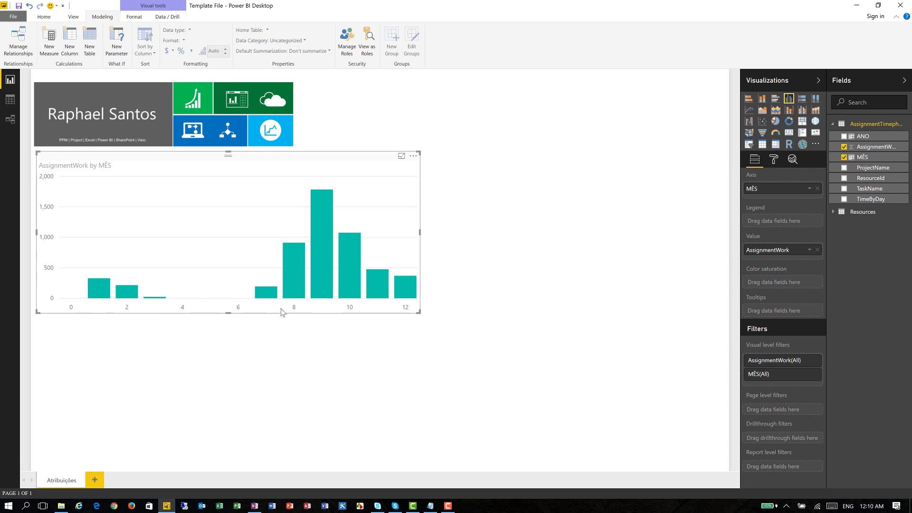
Return to the AssignmentTimephasedDataSet data and add another calculated column named ANO/MÊS.
{"action": "left_click", "coordinate": [10, 100]}
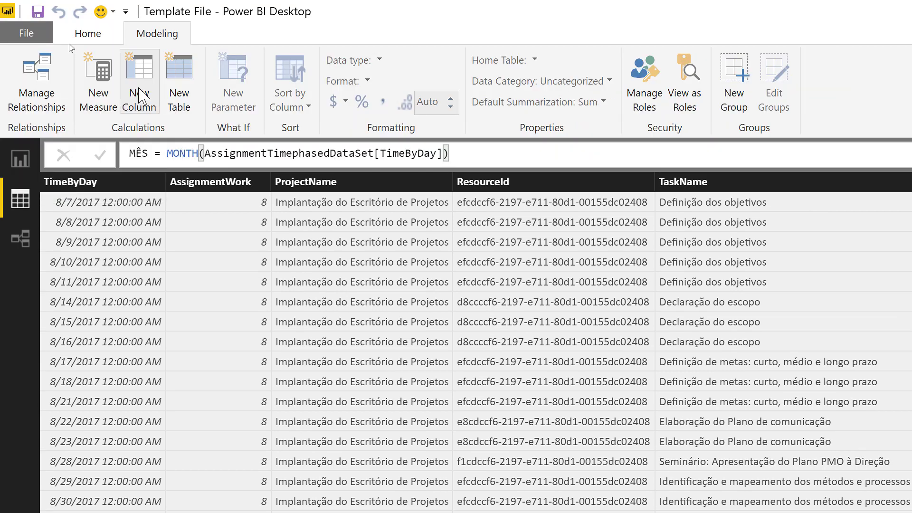
{"action": "left_click", "coordinate": [139, 88]}
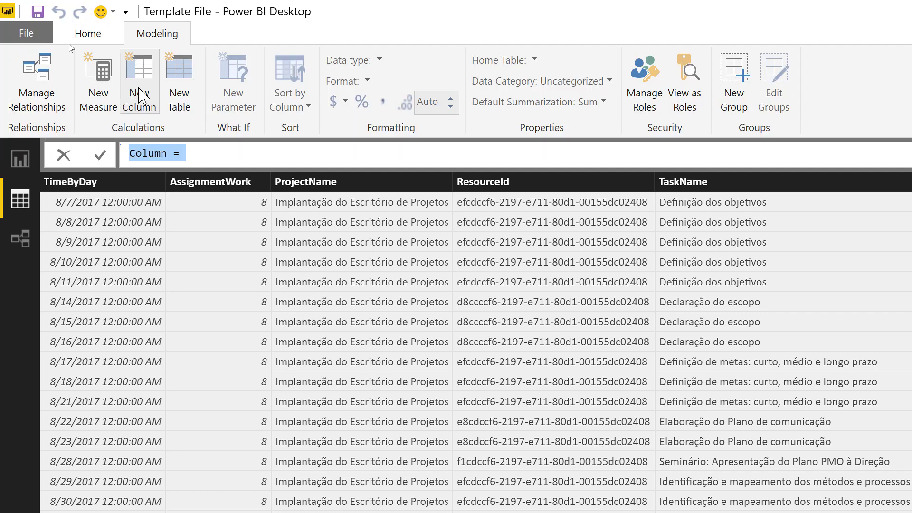
{"action": "key", "text": "Home"}
{"action": "key", "text": "shift+Right"}
{"action": "key", "text": "shift+Right"}
{"action": "key", "text": "shift+Right"}
{"action": "key", "text": "shift+Right"}
{"action": "key", "text": "shift+Right"}
{"action": "key", "text": "shift+Right"}
{"action": "key", "text": "shift+Right"}
{"action": "key", "text": "shift+Left"}
{"action": "type", "text": "ano"}
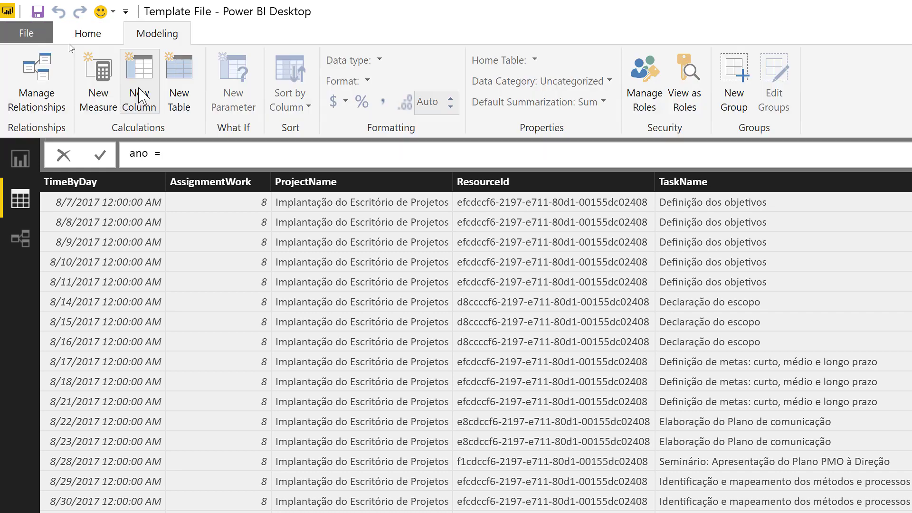
{"action": "key", "text": "BackSpace"}
{"action": "key", "text": "BackSpace"}
{"action": "key", "text": "BackSpace"}
{"action": "type", "text": "ANO/MÊS"}
{"action": "key", "text": "End"}
{"action": "type", "text": "YEAR"}
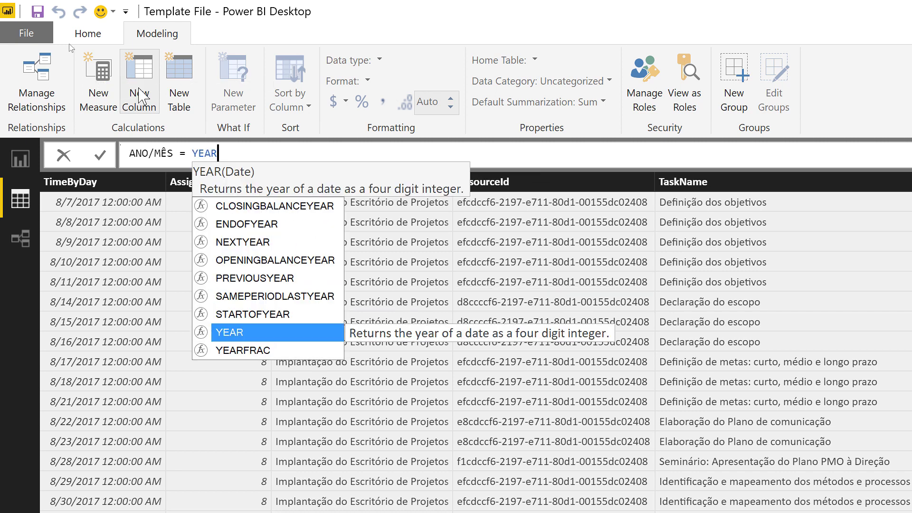
{"action": "key", "text": "BackSpace"}
{"action": "key", "text": "BackSpace"}
{"action": "key", "text": "BackSpace"}
{"action": "key", "text": "BackSpace"}
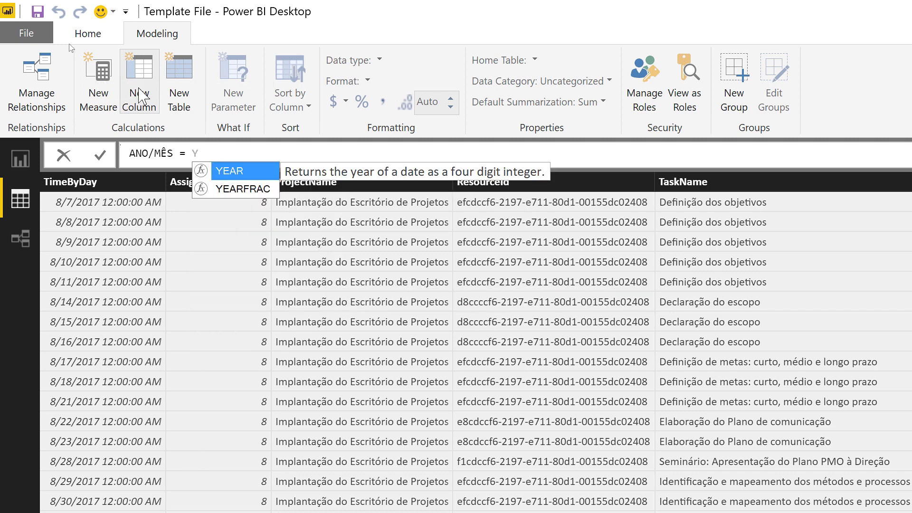
{"action": "type", "text": "year"}
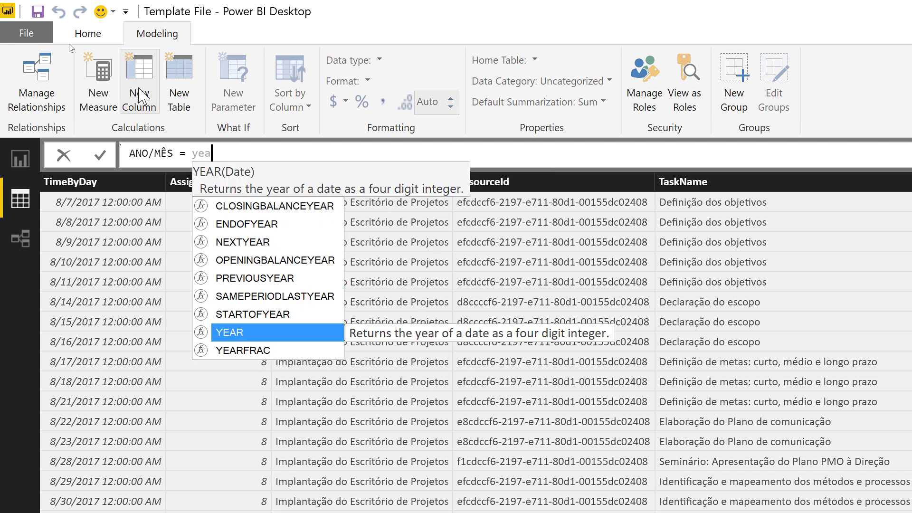
{"action": "key", "text": "BackSpace"}
{"action": "key", "text": "BackSpace"}
{"action": "key", "text": "BackSpace"}
{"action": "key", "text": "BackSpace"}
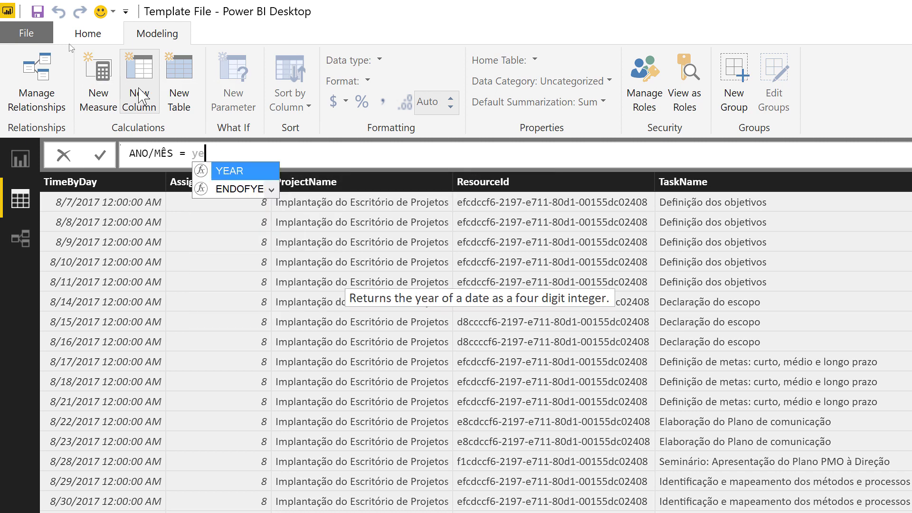
Define ANO/MÊS as AssignmentTimephasedDataSet[ANO]&"/"&AssignmentTimephasedDataSet[MÊS] and commit the formula.
{"action": "type", "text": "time"}
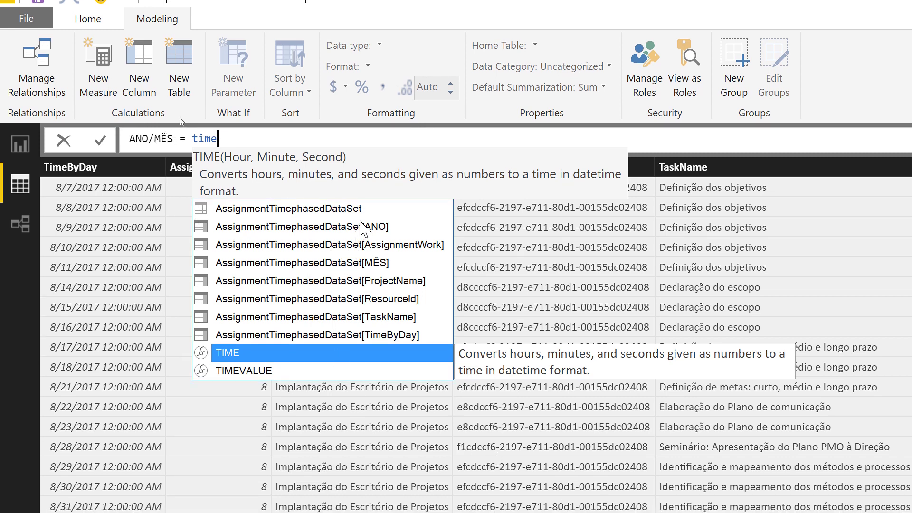
{"action": "left_click", "coordinate": [363, 228]}
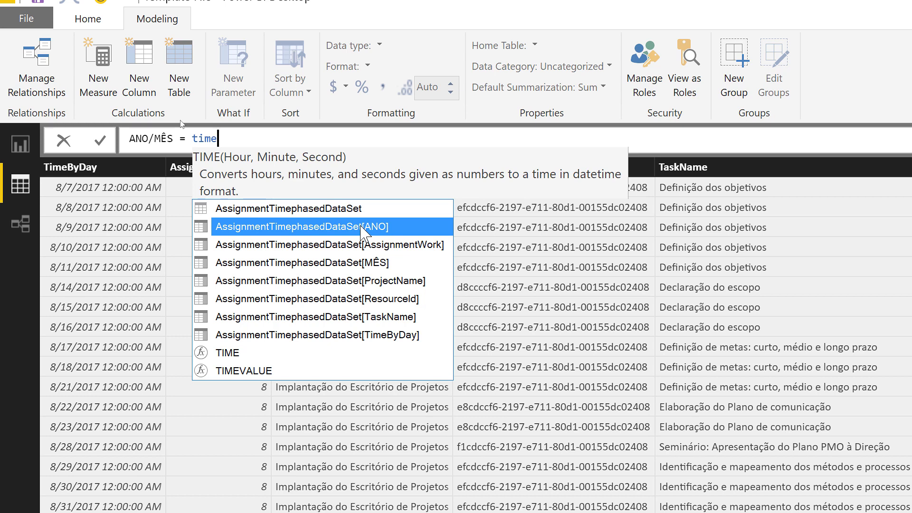
{"action": "double_click", "coordinate": [364, 228]}
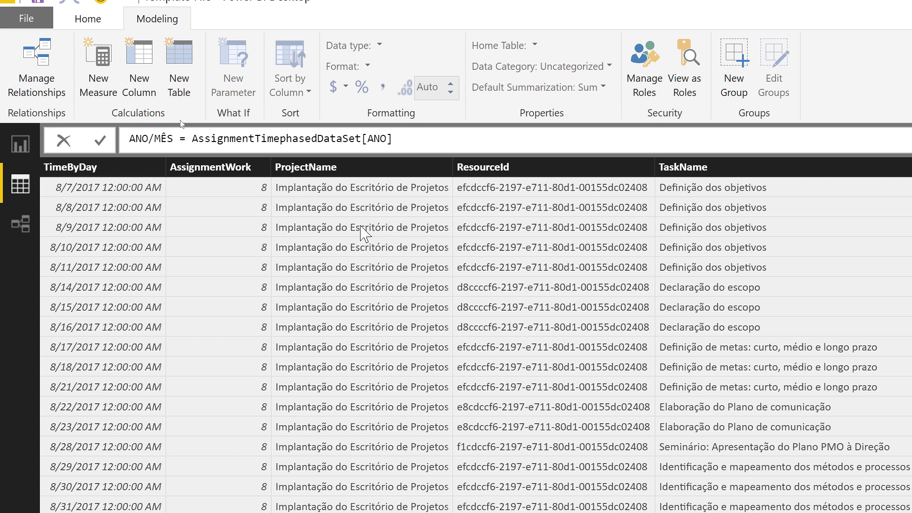
{"action": "type", "text": "&"}
{"action": "type", "text": "\"/"}
{"action": "type", "text": "\""}
{"action": "type", "text": "&"}
{"action": "type", "text": "mês"}
{"action": "key", "text": "BackSpace"}
{"action": "key", "text": "BackSpace"}
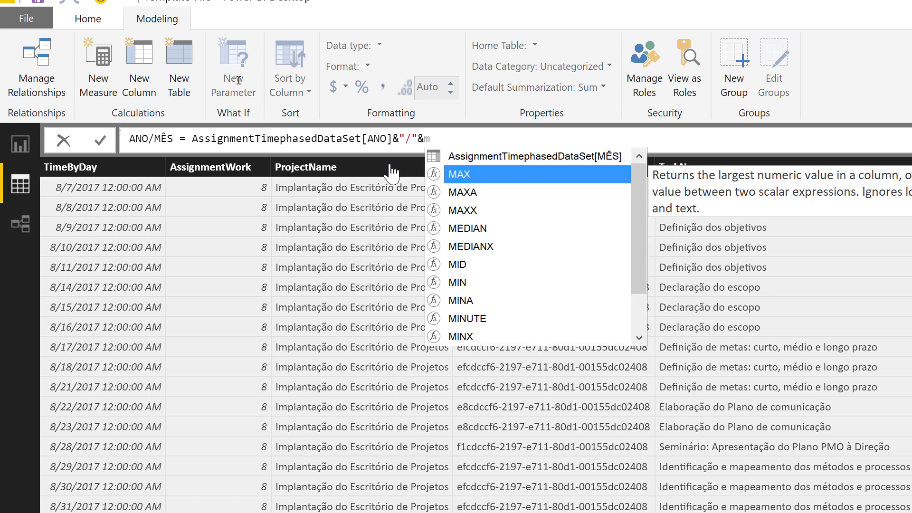
{"action": "left_click", "coordinate": [540, 163]}
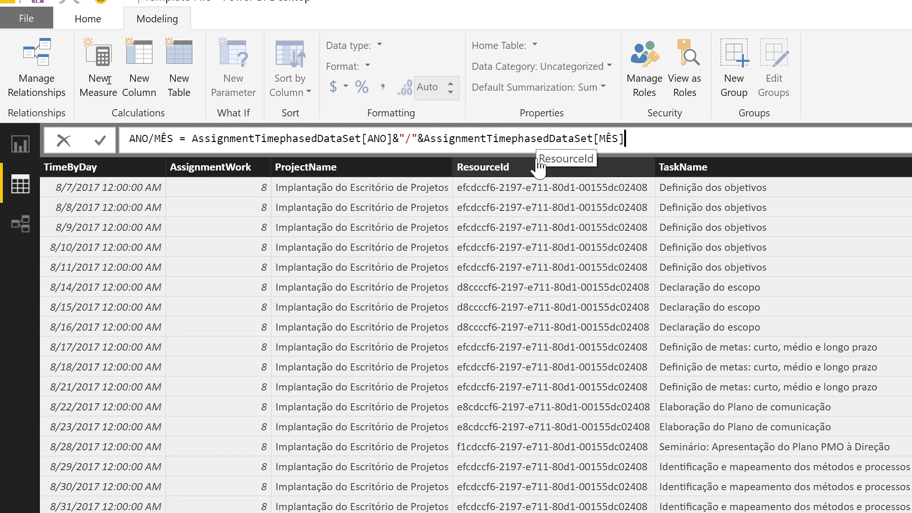
{"action": "left_click", "coordinate": [94, 140]}
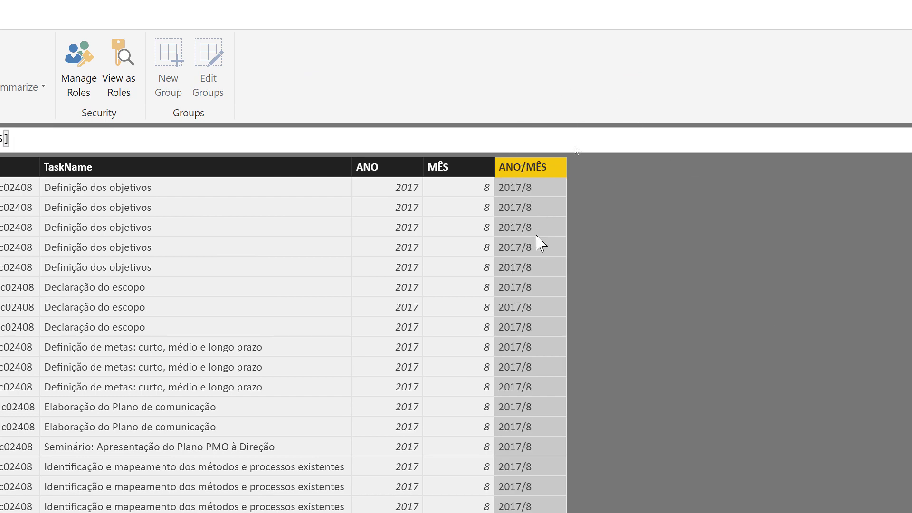
Return to the report page and replace MÊS with ANO/MÊS on the AssignmentWork chart's axis.
{"action": "scroll", "coordinate": [537, 299], "scroll_direction": "down", "scroll_amount": 5}
{"action": "scroll", "coordinate": [536, 299], "scroll_direction": "down", "scroll_amount": 10}
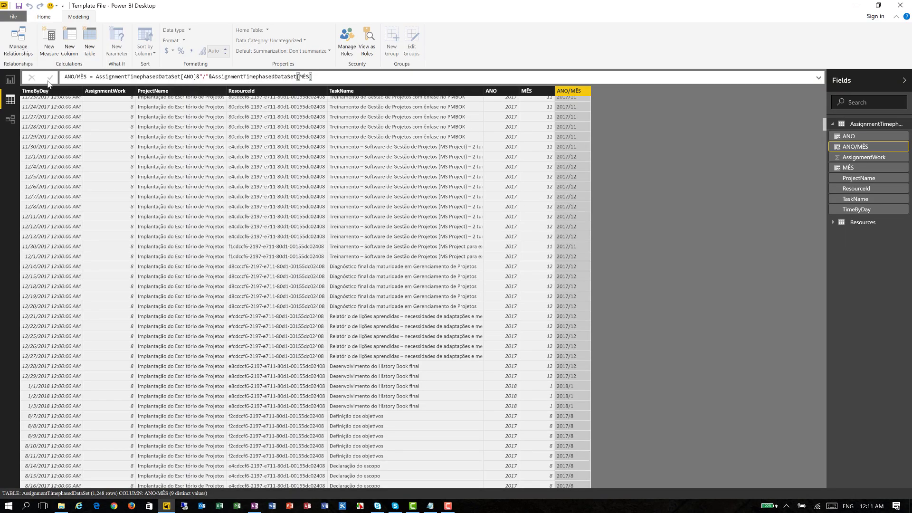
{"action": "left_click", "coordinate": [12, 80]}
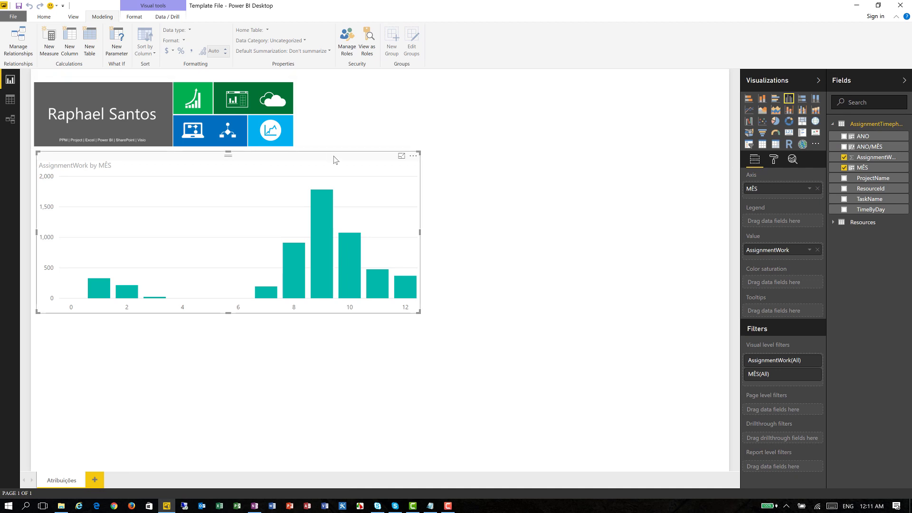
{"action": "left_click", "coordinate": [818, 189]}
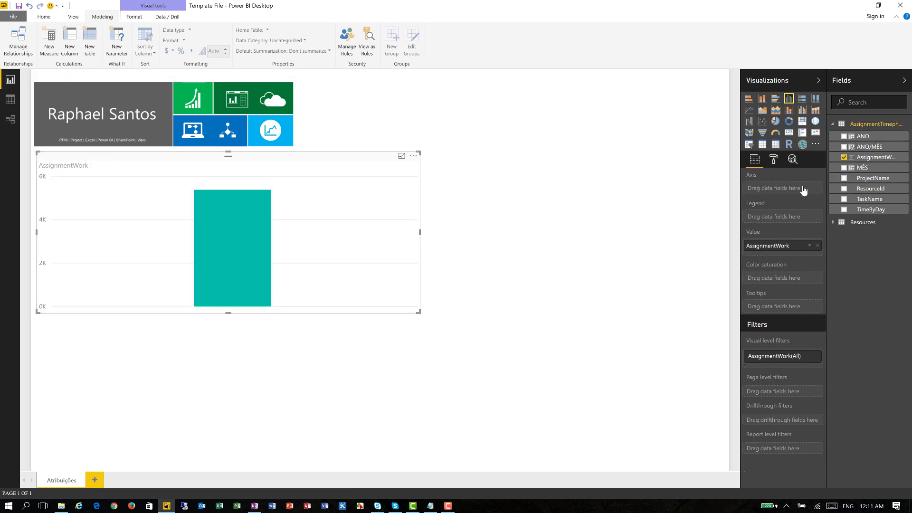
{"action": "left_click_drag", "start_coordinate": [804, 190], "coordinate": [803, 189]}
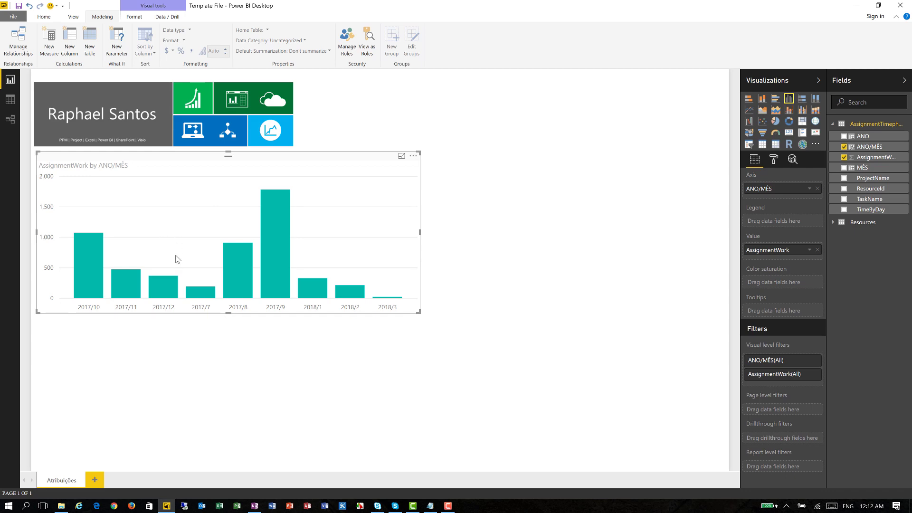
In the ANO/MÊS column formula, replace the month term after "/"& with an IF testing AssignmentTimephasedDataSet[MÊS]>=10.
{"action": "left_click", "coordinate": [10, 99]}
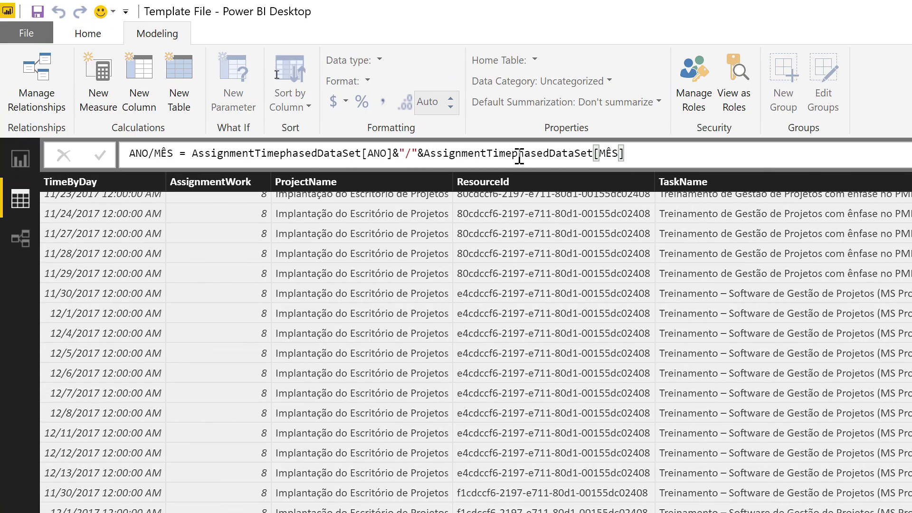
{"action": "left_click", "coordinate": [425, 153]}
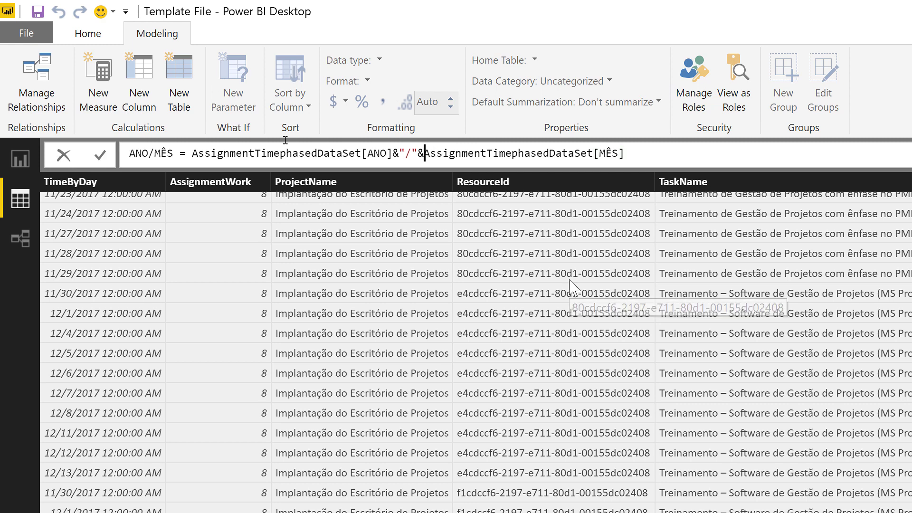
{"action": "key", "text": "shift+End"}
{"action": "type", "text": "IF("}
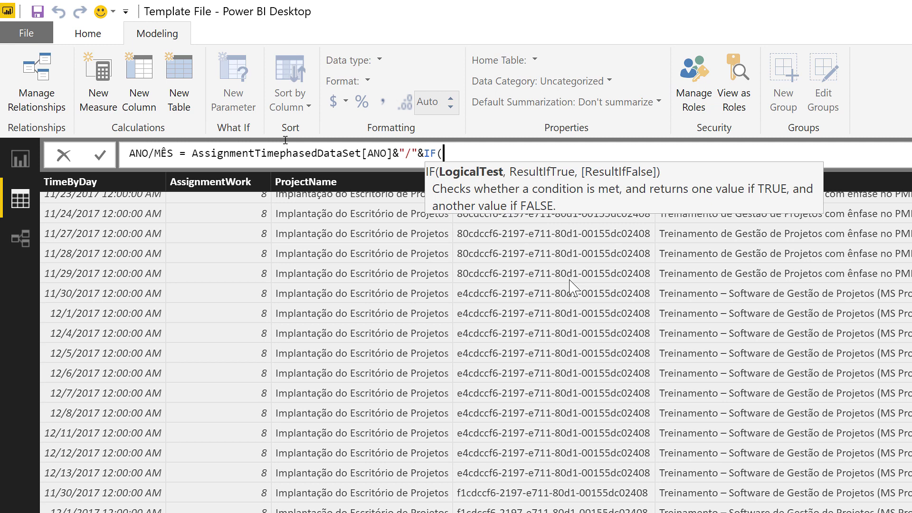
{"action": "type", "text": "mê"}
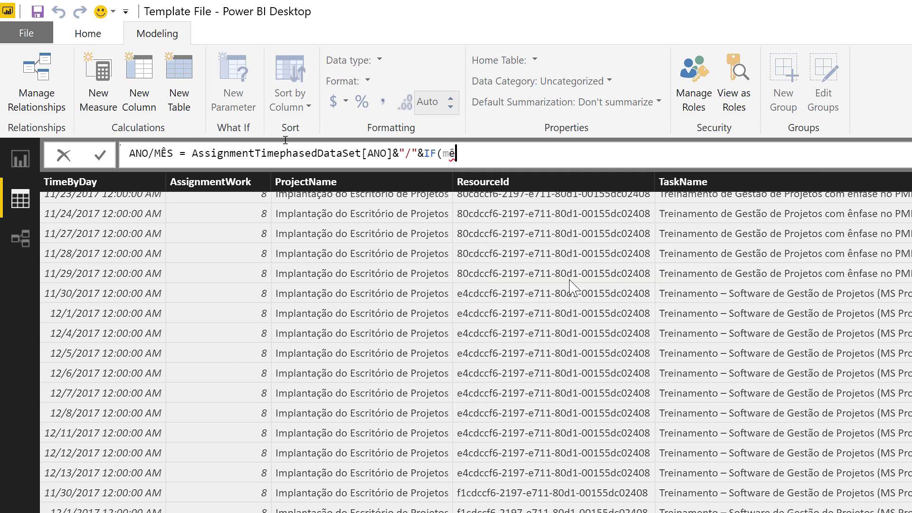
{"action": "key", "text": "BackSpace"}
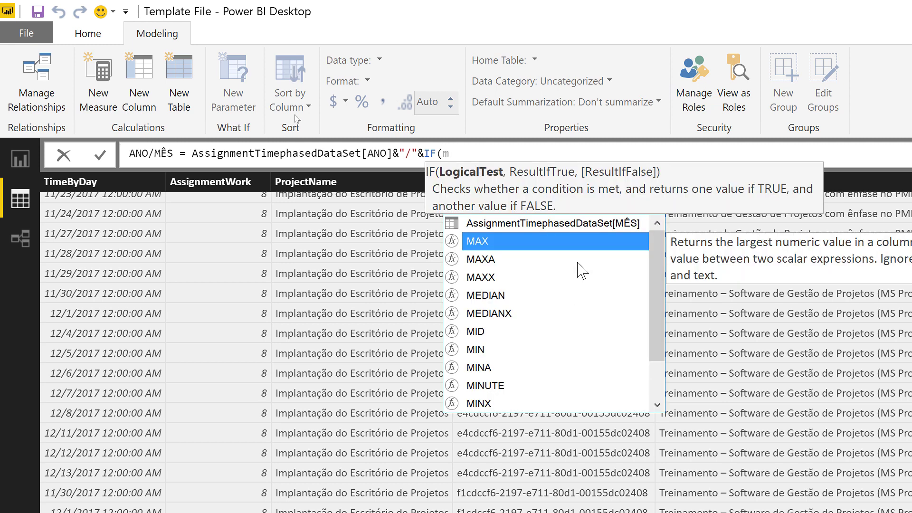
{"action": "double_click", "coordinate": [600, 226]}
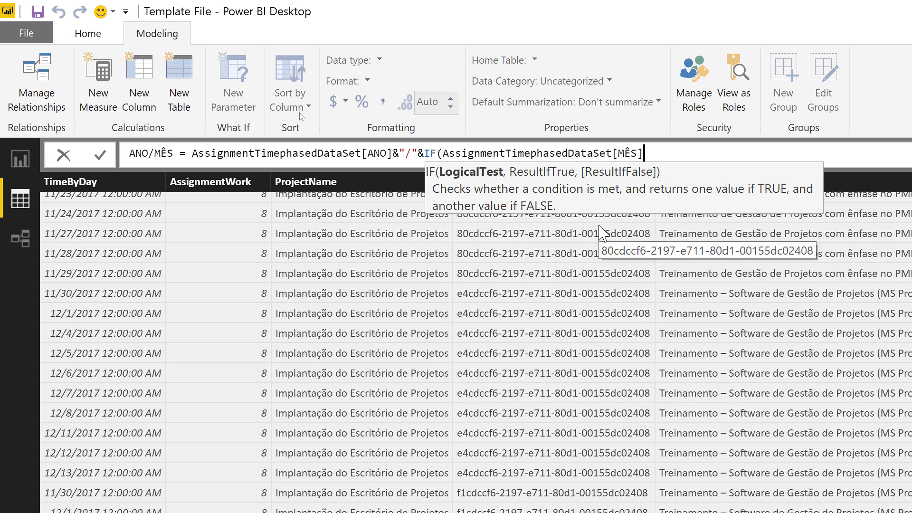
{"action": "type", "text": ">=10"}
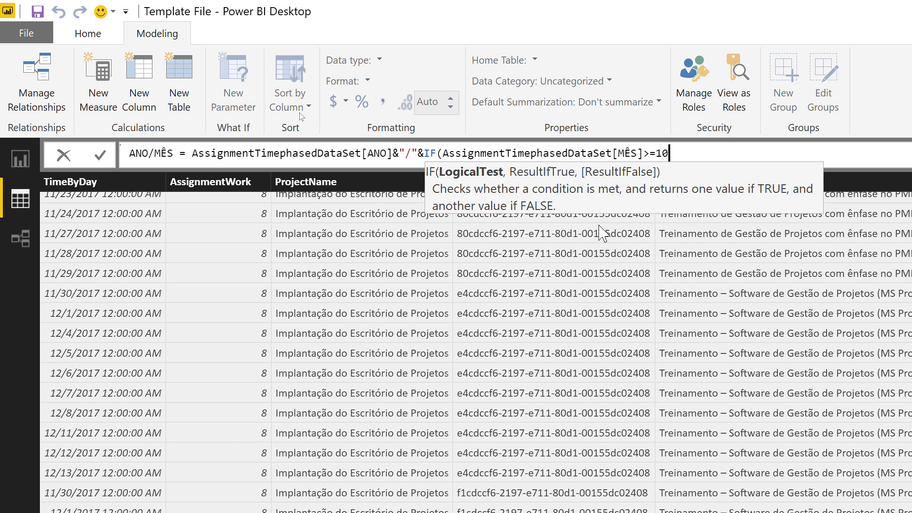
Complete the IF with AssignmentTimephasedDataSet[MÊS] when true and 0&AssignmentTimephasedDataSet[MÊS] when false, commit the formula and check the column's rows.
{"action": "type", "text": ",m"}
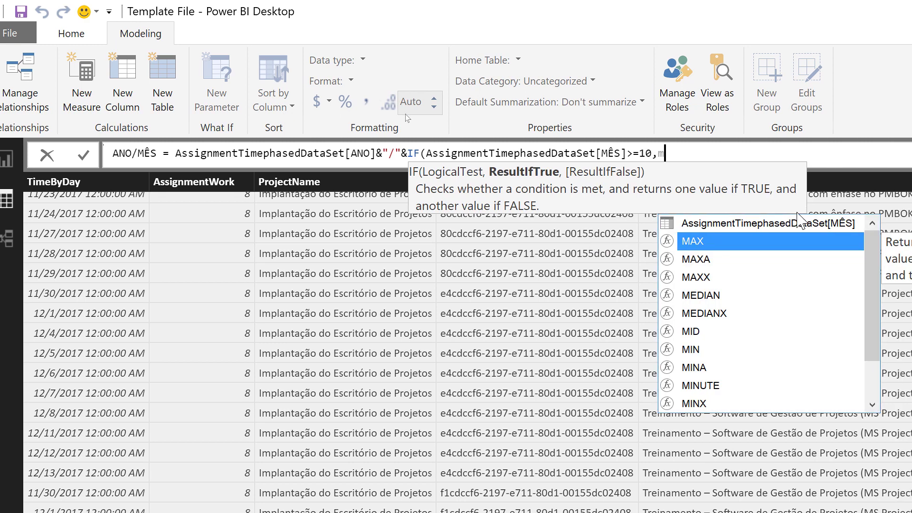
{"action": "left_click", "coordinate": [795, 224]}
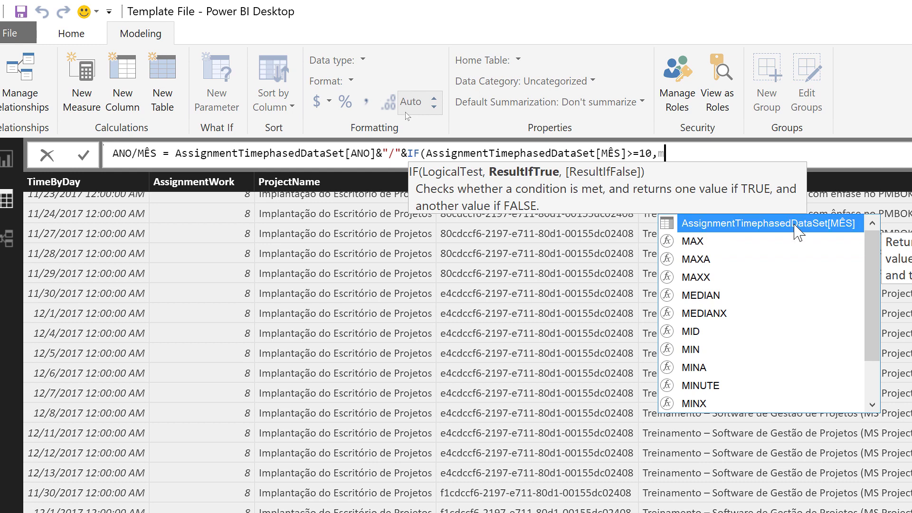
{"action": "double_click", "coordinate": [795, 224]}
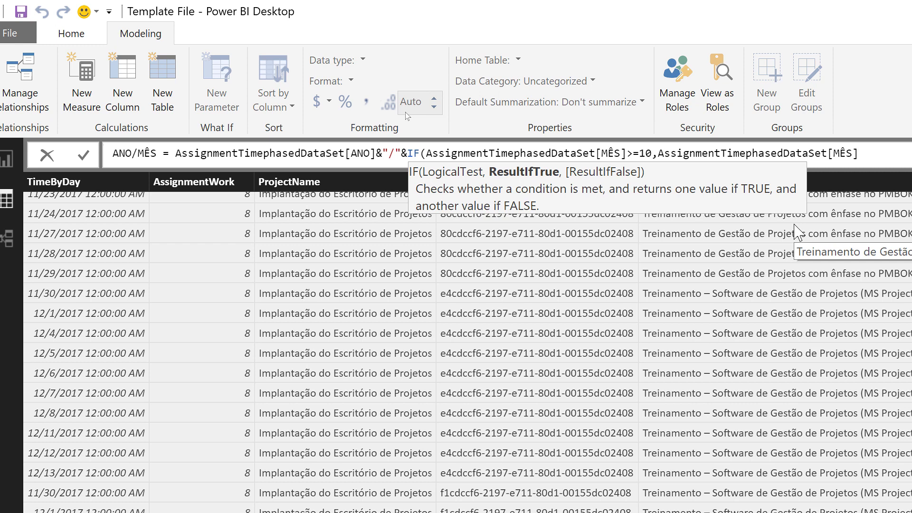
{"action": "type", "text": ","}
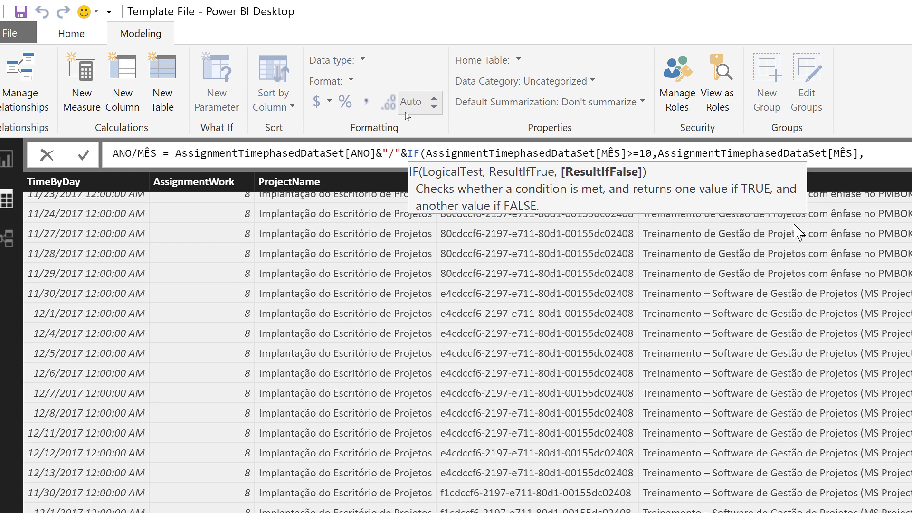
{"action": "type", "text": "0&m"}
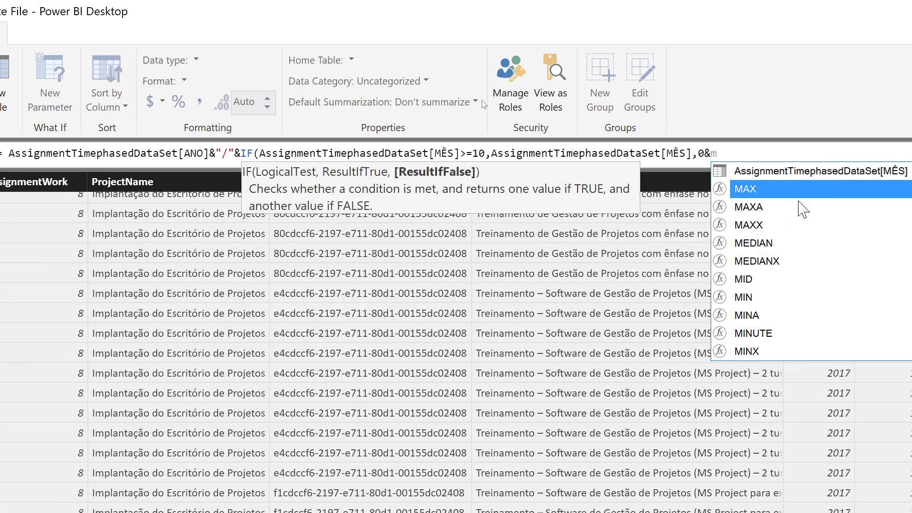
{"action": "left_click", "coordinate": [778, 171]}
{"action": "type", "text": ")"}
{"action": "key", "text": "Return"}
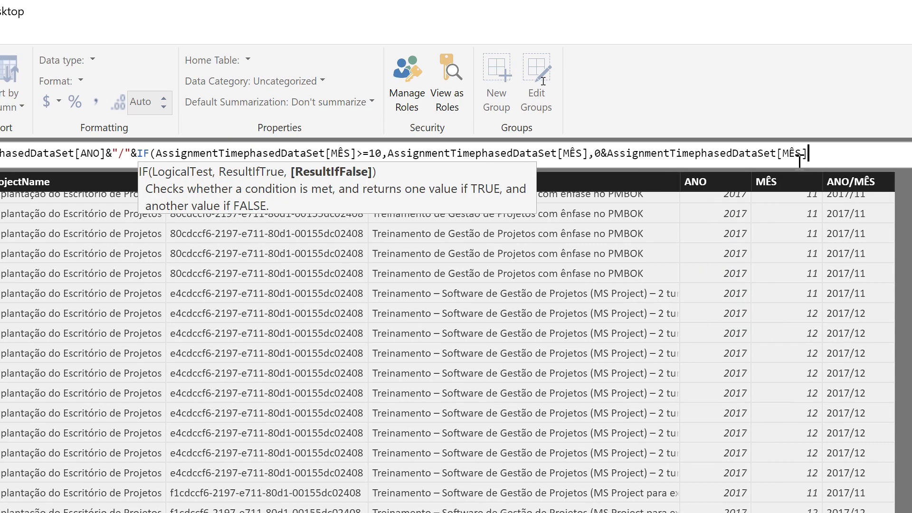
{"action": "type", "text": ")"}
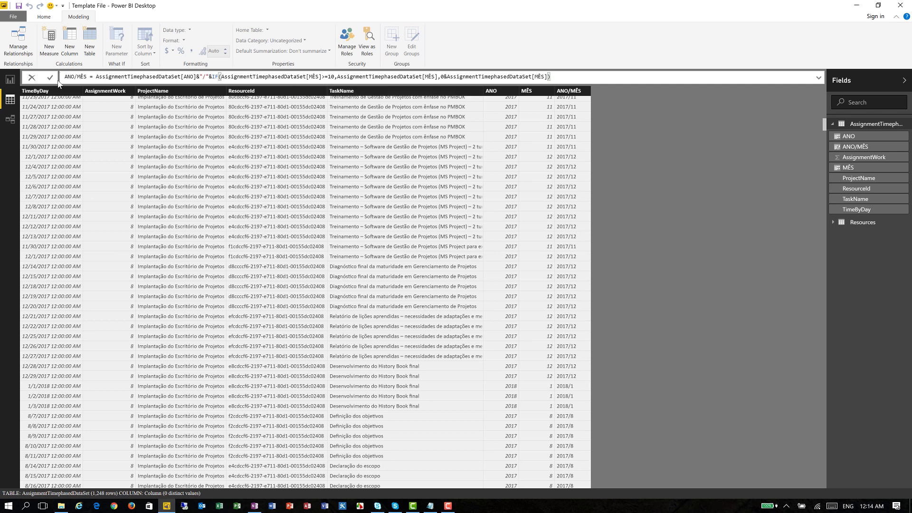
{"action": "left_click", "coordinate": [54, 77]}
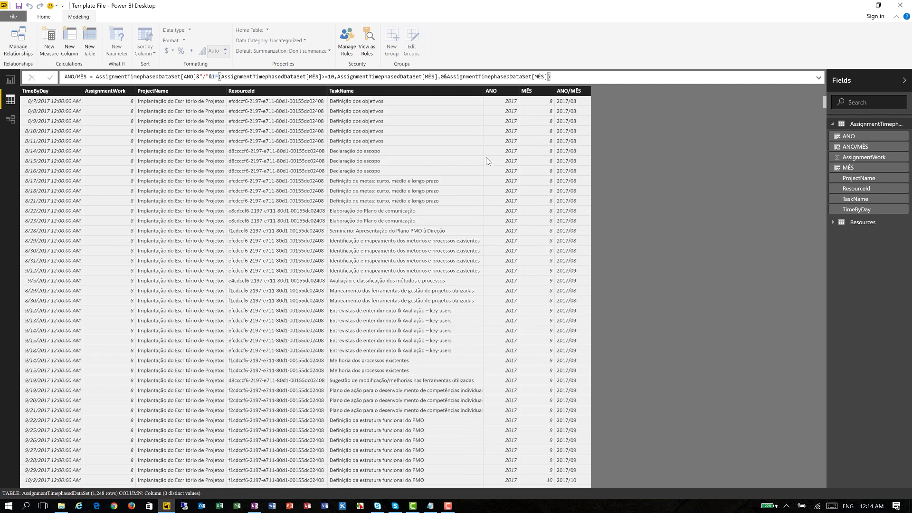
{"action": "scroll", "coordinate": [556, 176], "scroll_direction": "down", "scroll_amount": 8}
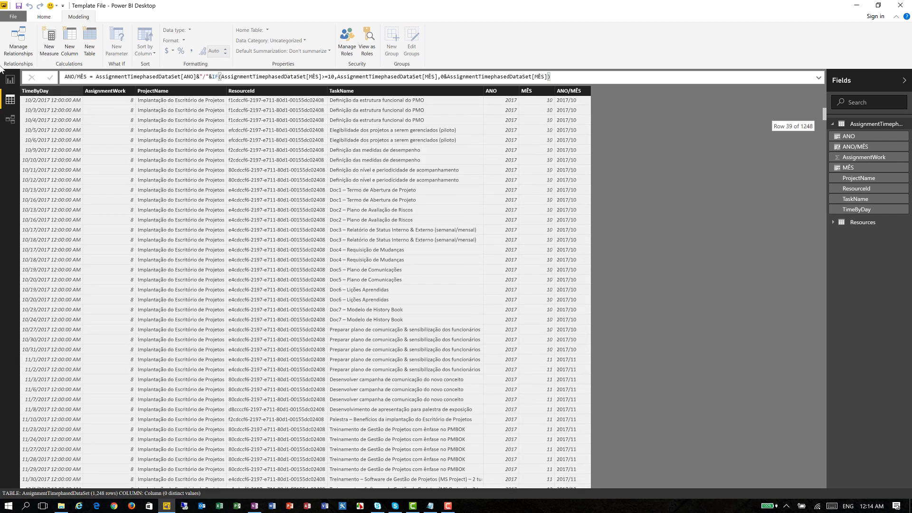
Go back to the report page and narrow the AssignmentWork by ANO/MÊS chart to the width of the header banner.
{"action": "left_click", "coordinate": [10, 79]}
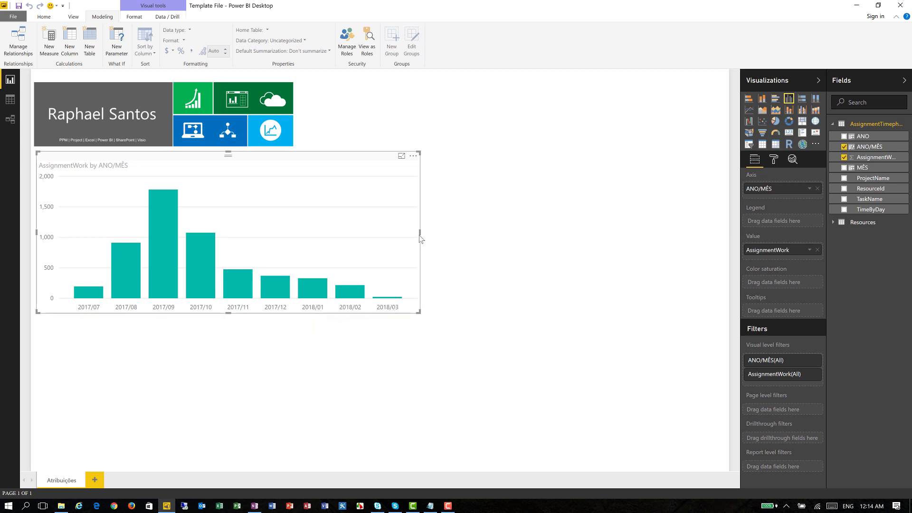
{"action": "left_click_drag", "start_coordinate": [420, 232], "coordinate": [296, 224]}
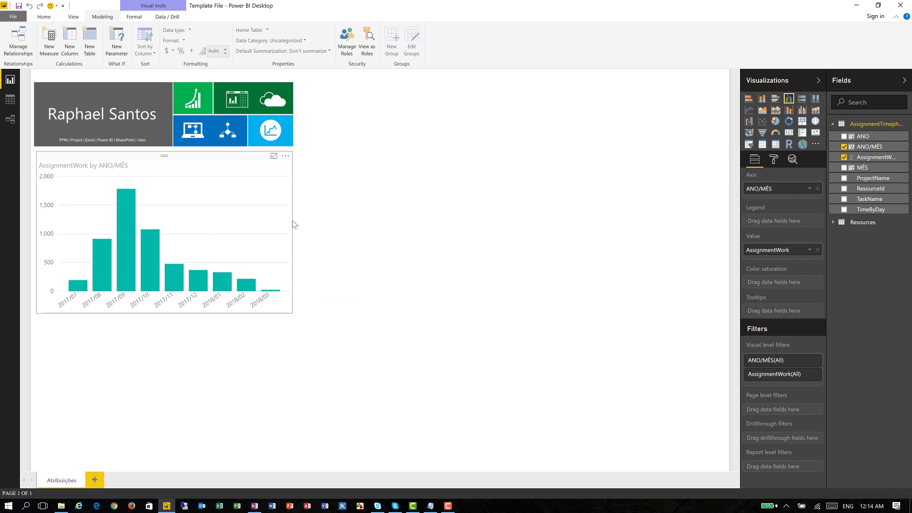
{"action": "left_click", "coordinate": [364, 234]}
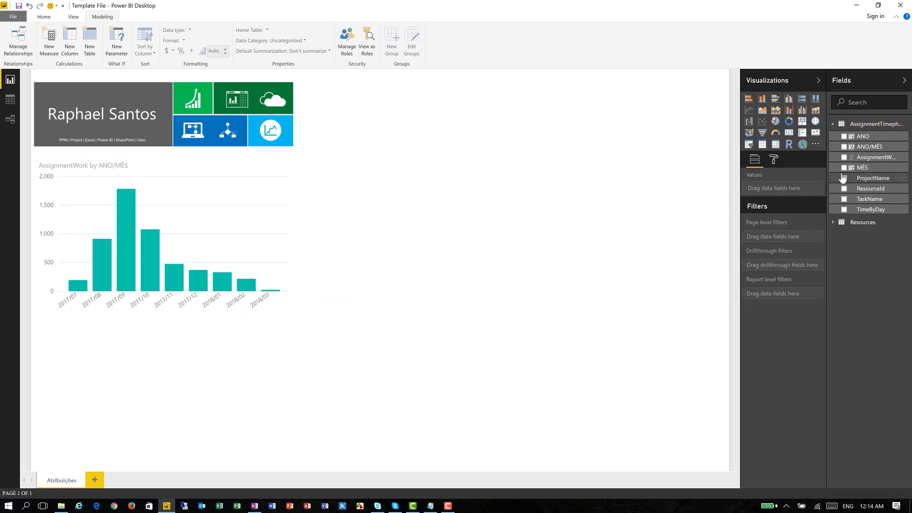
Add a ResourceIsGeneric slicer from the Resources table beside the header banner and shorten it to the banner's height.
{"action": "left_click", "coordinate": [835, 223]}
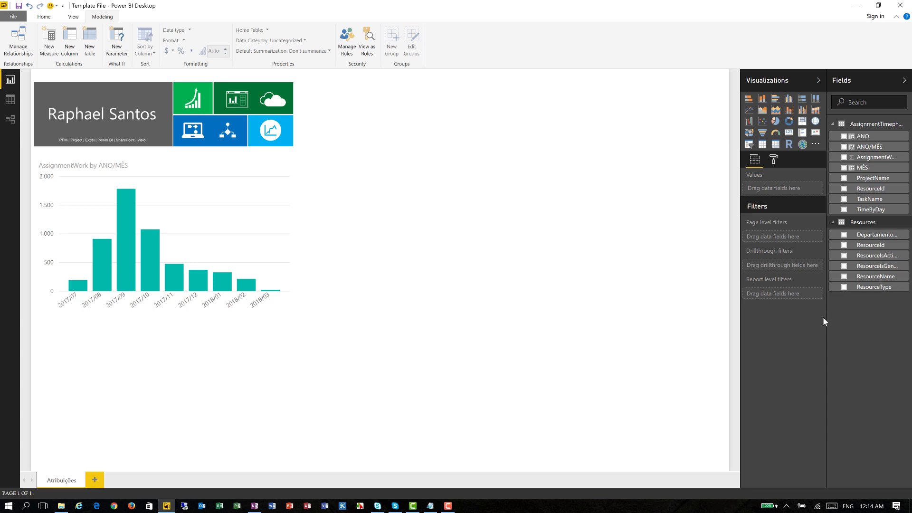
{"action": "left_click_drag", "start_coordinate": [825, 315], "coordinate": [812, 315]}
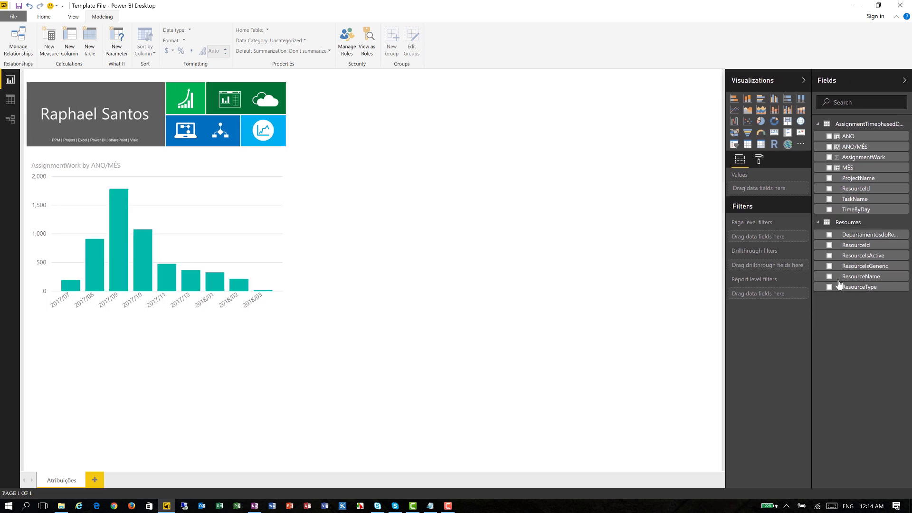
{"action": "left_click", "coordinate": [829, 267]}
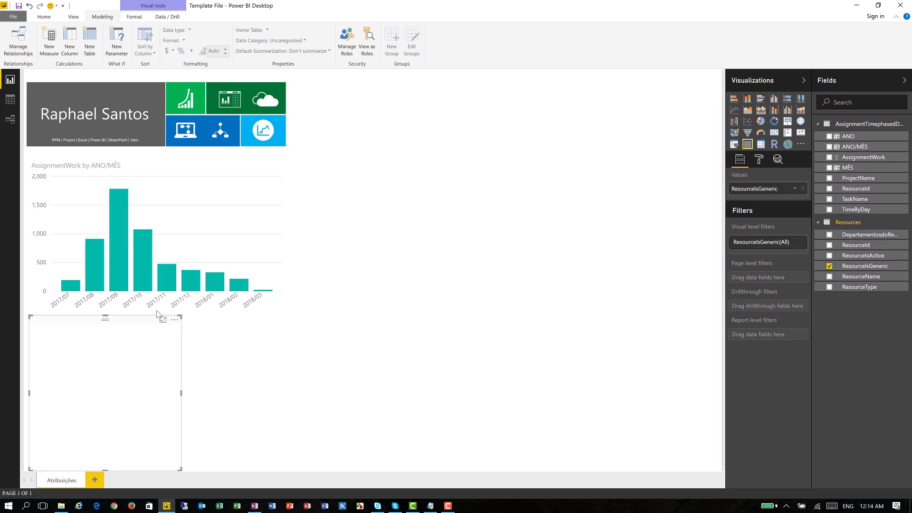
{"action": "left_click_drag", "start_coordinate": [146, 324], "coordinate": [408, 90]}
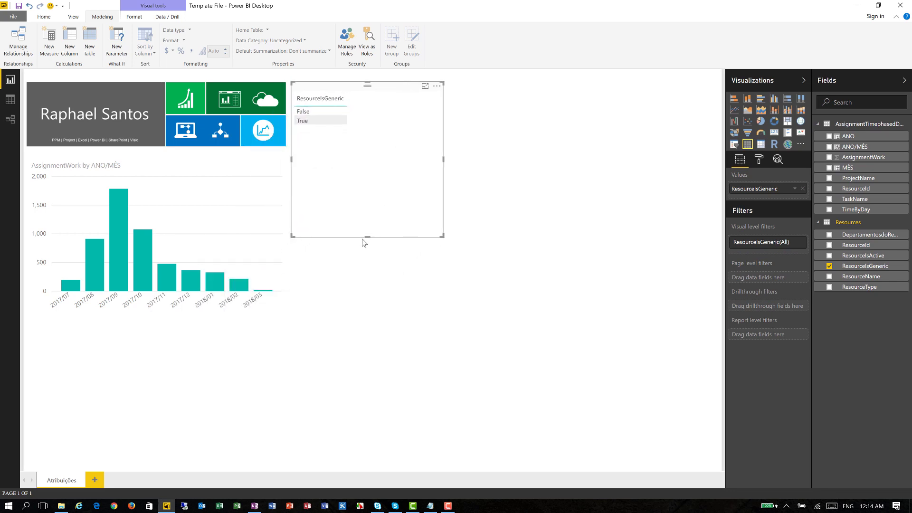
{"action": "left_click_drag", "start_coordinate": [367, 233], "coordinate": [387, 145]}
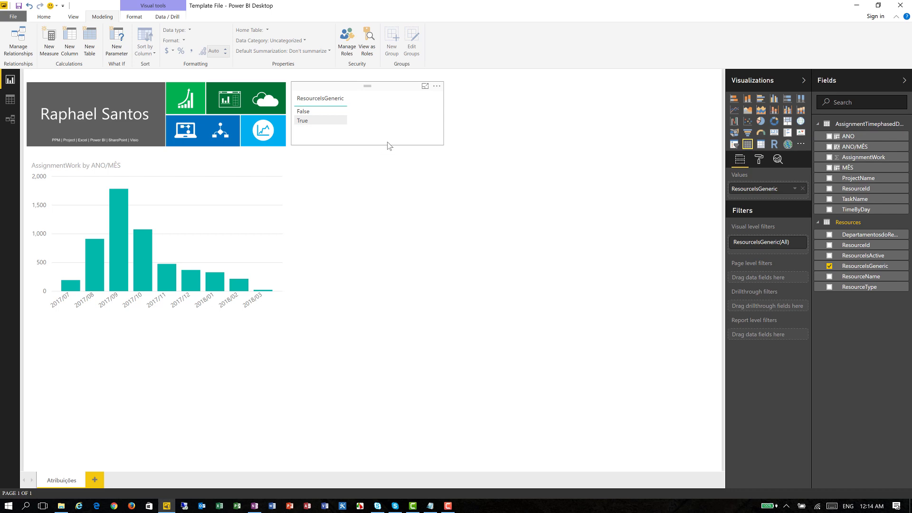
{"action": "left_click", "coordinate": [737, 146]}
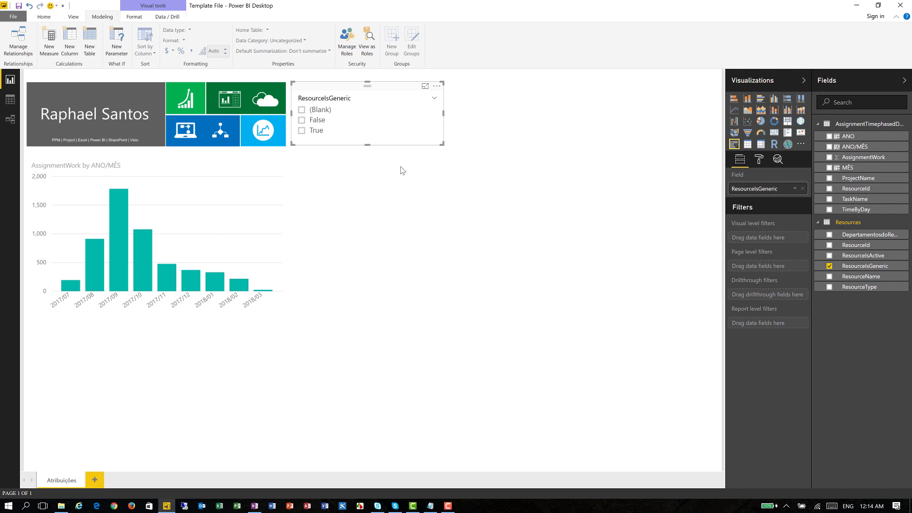
Filter the page by False in the ResourceIsGeneric slicer, narrow the slicer, and switch the selection to True.
{"action": "left_click", "coordinate": [301, 120]}
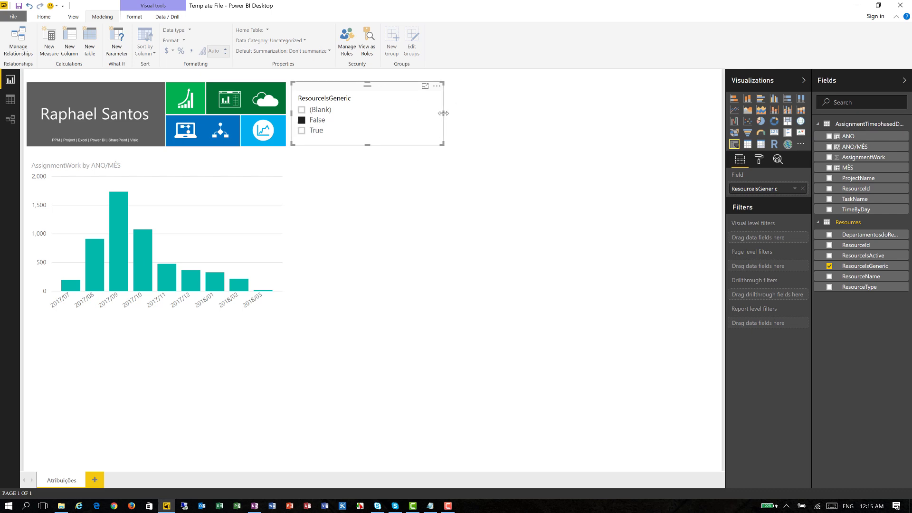
{"action": "left_click_drag", "start_coordinate": [407, 113], "coordinate": [372, 113]}
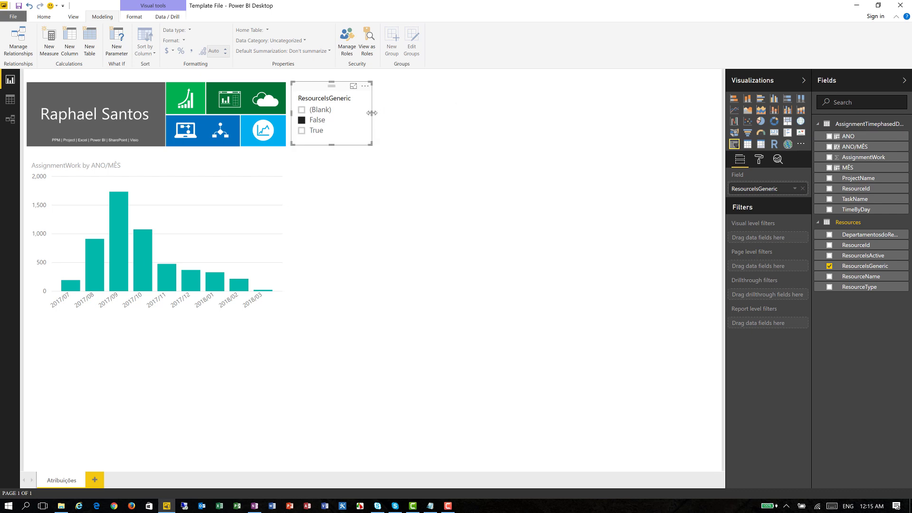
{"action": "left_click", "coordinate": [315, 133]}
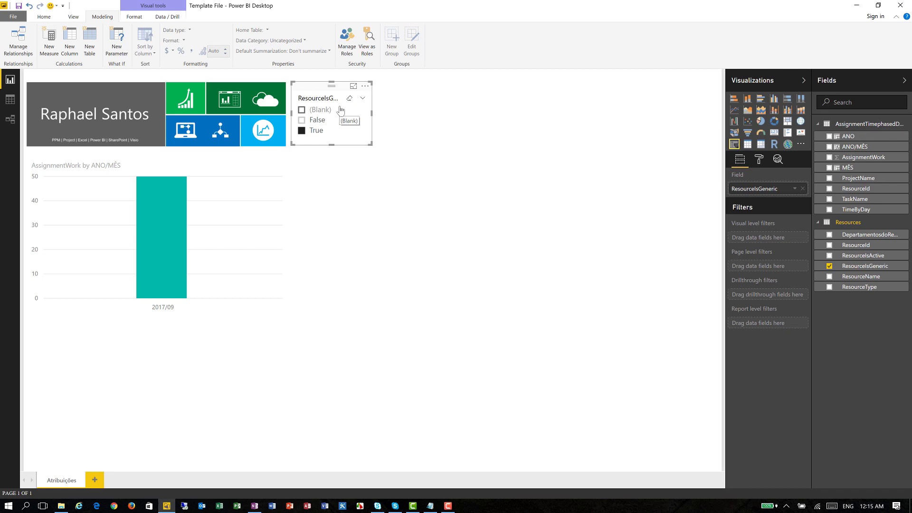
Open the recent report file Recursos - Atribuições dos Recursos.pbix.
{"action": "left_click", "coordinate": [13, 17]}
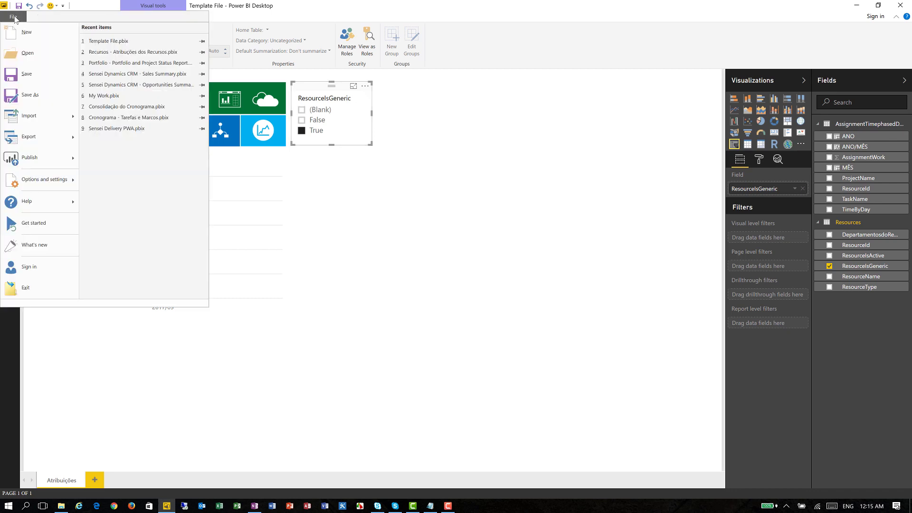
{"action": "left_click", "coordinate": [106, 52]}
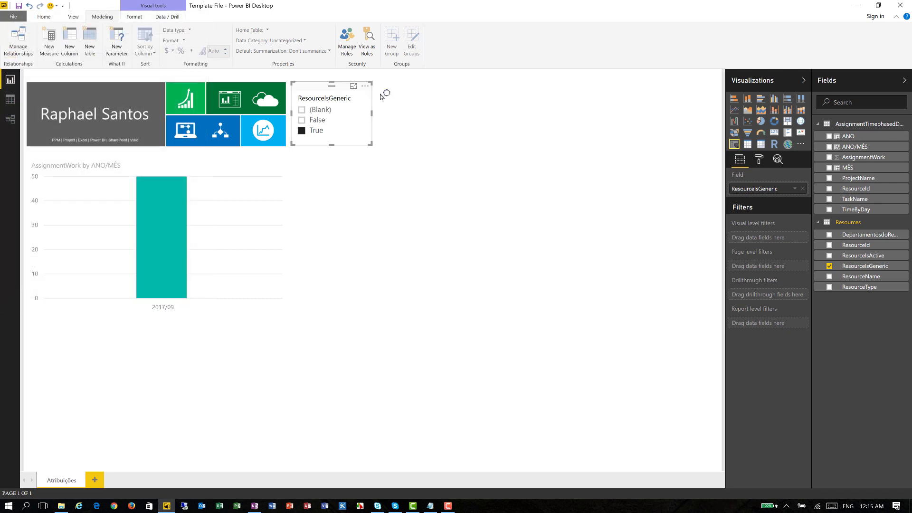